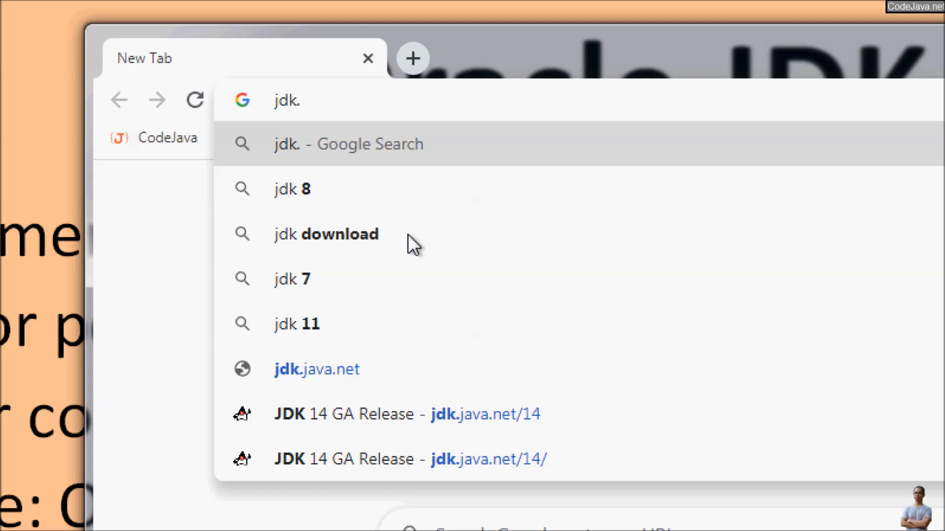
Open the JDK 14 release page at jdk.java.net/14.
text(java.net/)
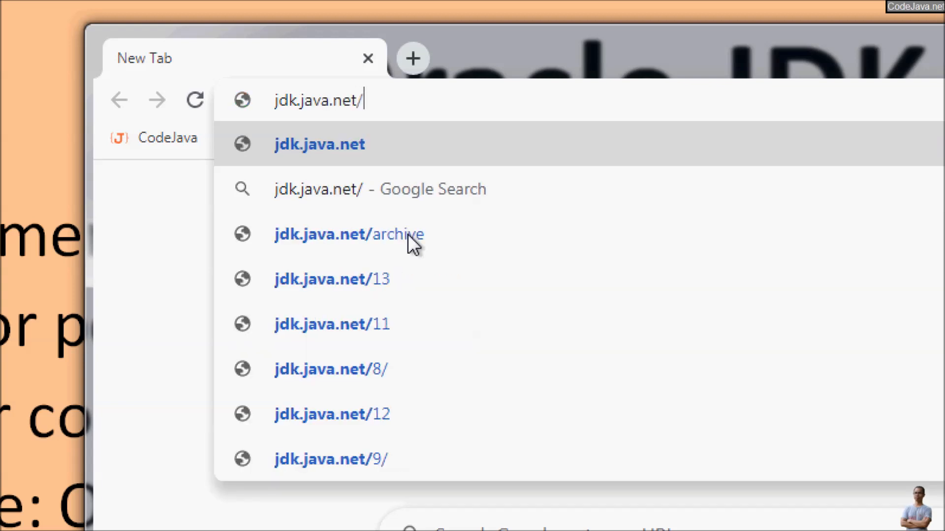
text(14)
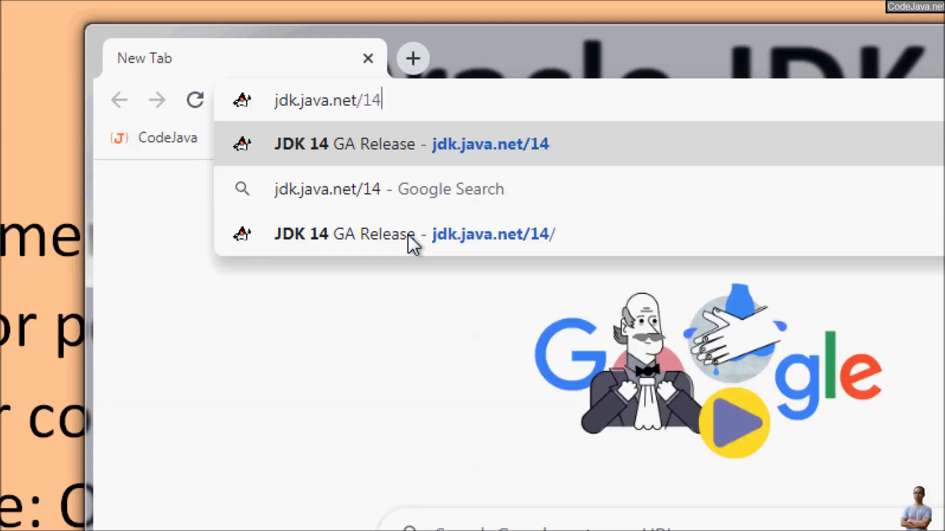
key(Return)
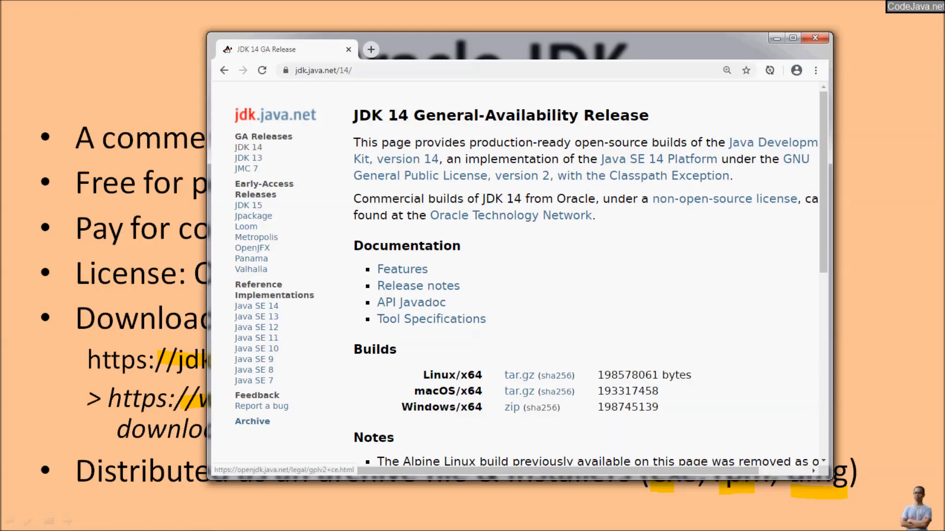
Follow the Oracle Technology Network link in a maximized browser window and open the JDK Download page for Java SE 14.
drag(209, 257, 127, 256)
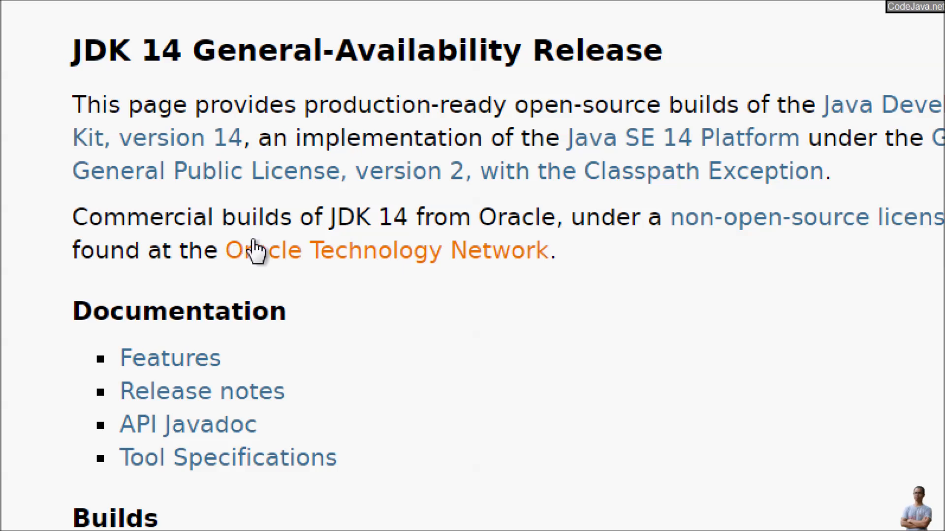
click(367, 256)
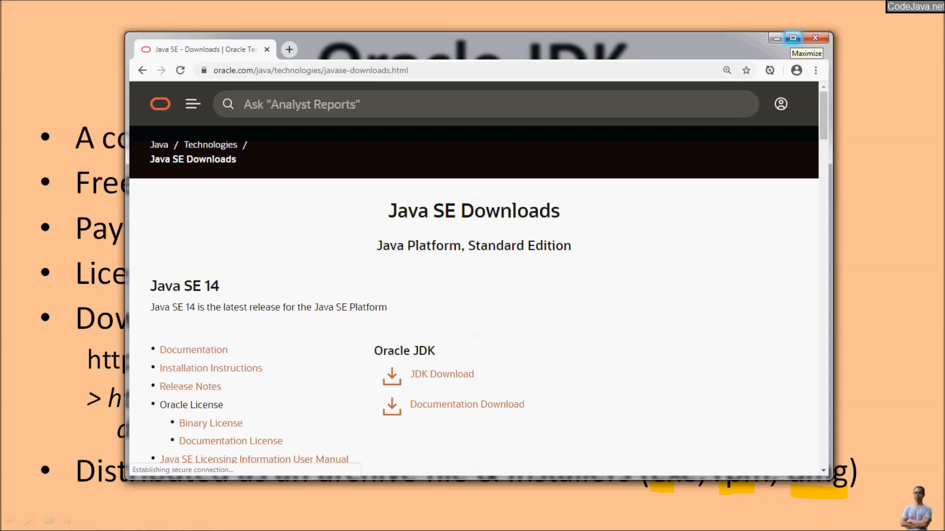
click(793, 38)
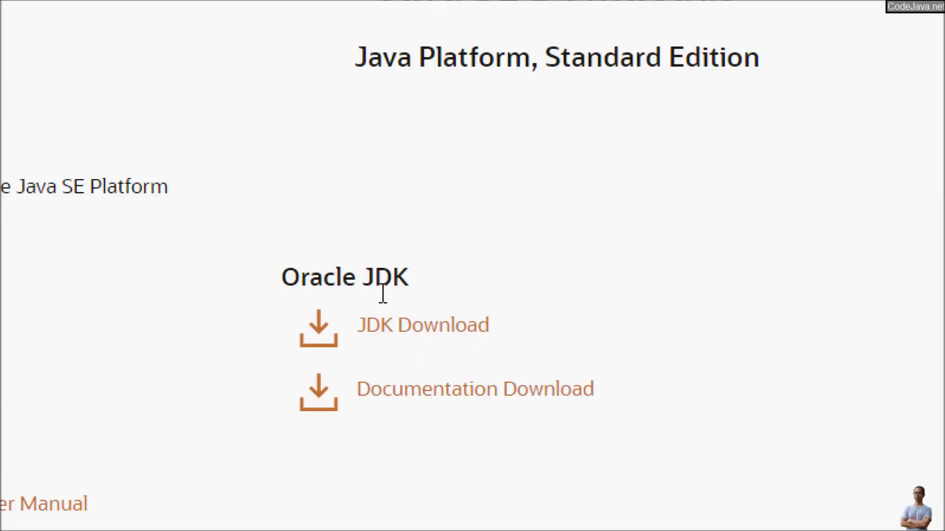
click(400, 329)
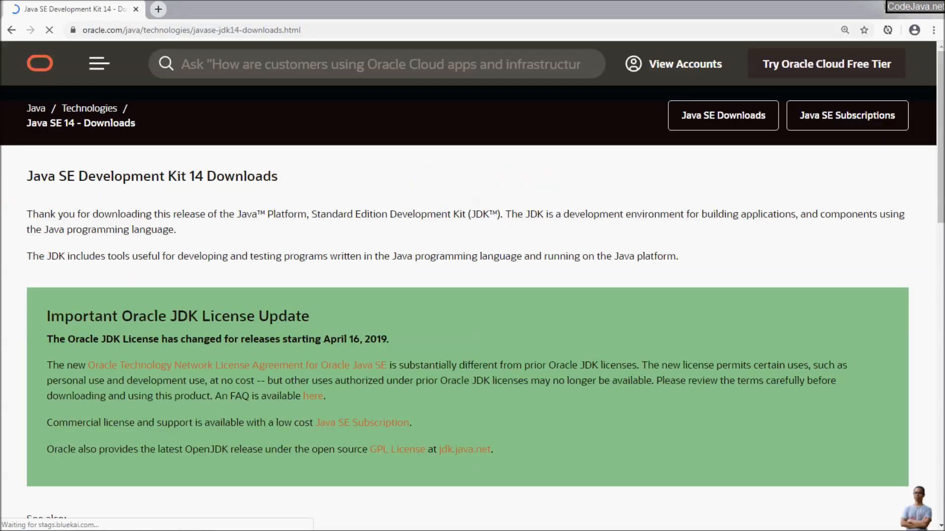
Request the Windows x64 installer jdk-14_windows-x64_bin.exe and accept the Oracle Technology Network License Agreement to start its download.
scroll(396, 309, down, 2)
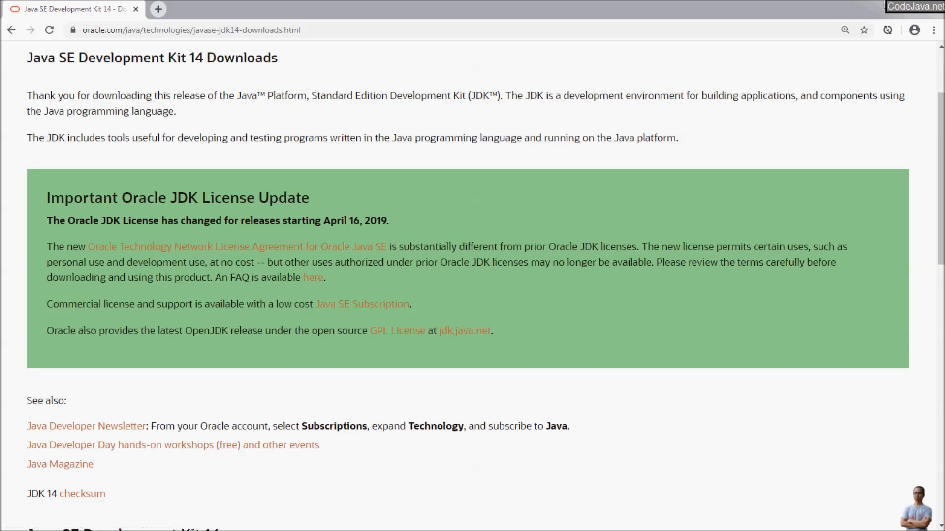
scroll(414, 301, down, 3)
scroll(414, 301, up, 2)
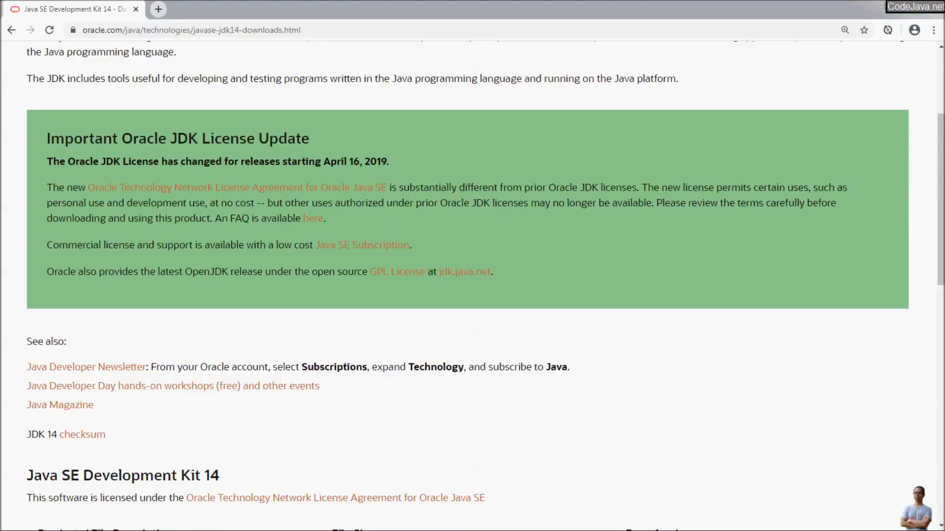
scroll(199, 356, down, 8)
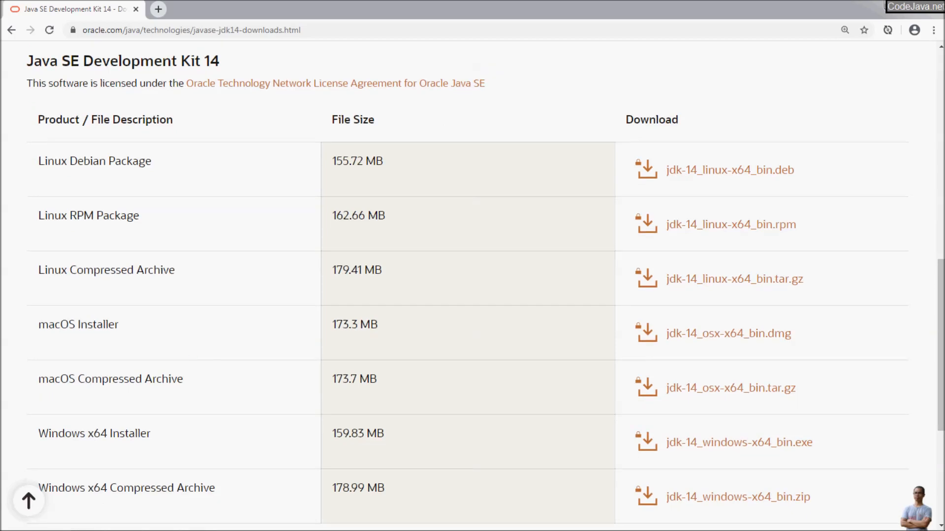
scroll(535, 354, down, 3)
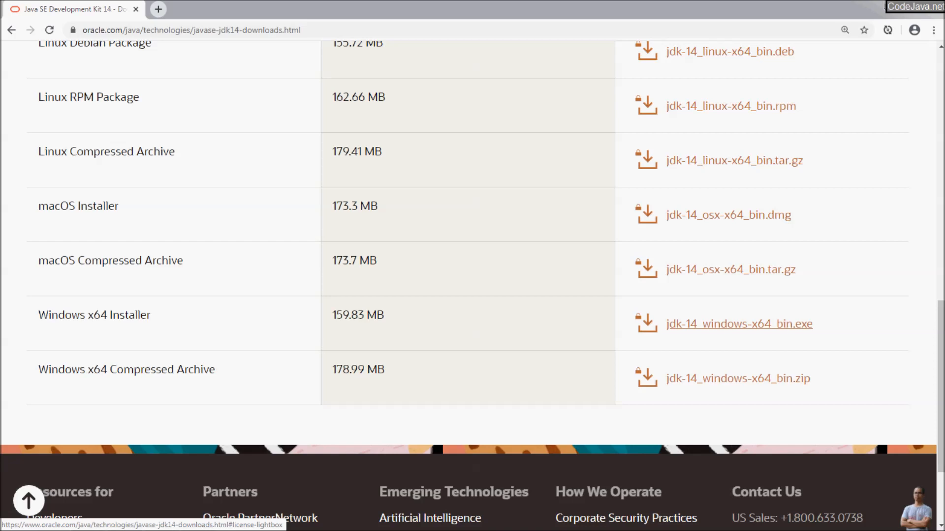
click(738, 324)
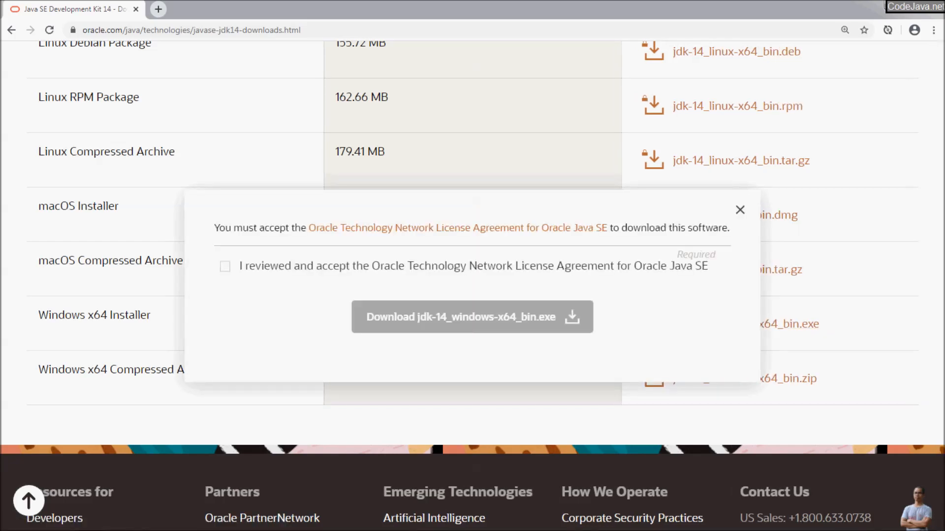
click(225, 267)
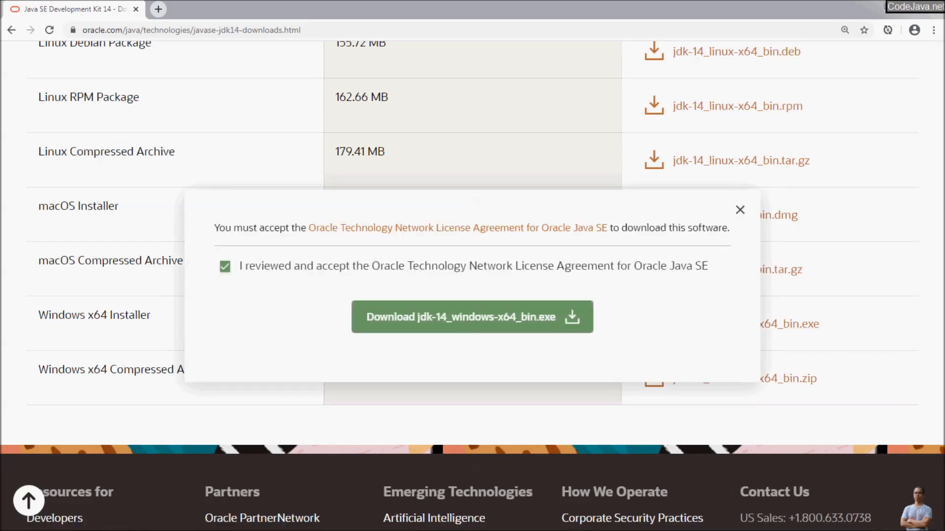
click(462, 317)
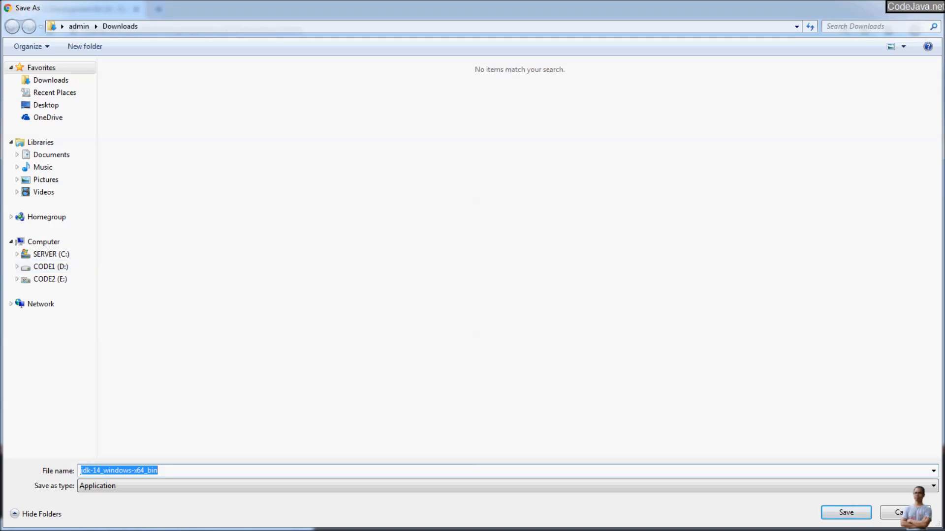
Save the installer in a new folder named OracleJDK14 on the CODE2 (E:) drive.
click(51, 279)
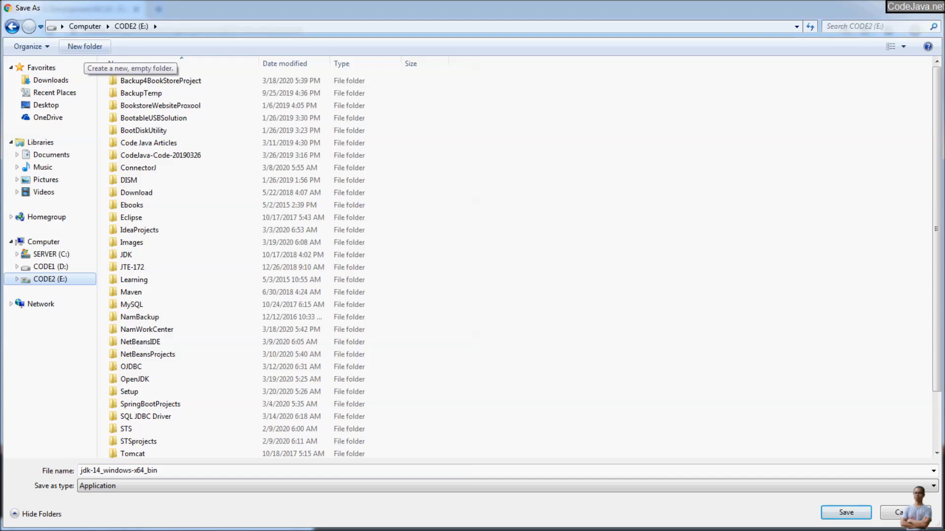
click(85, 46)
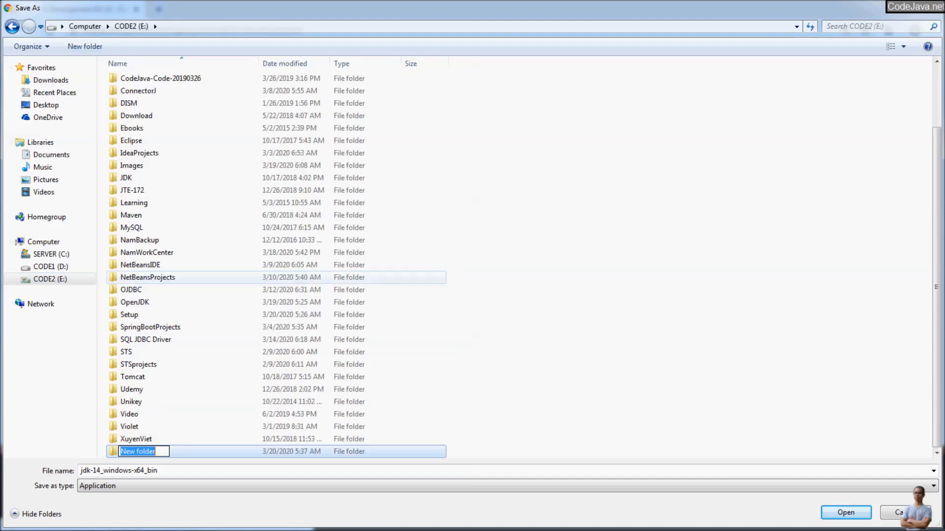
text(Oäc)
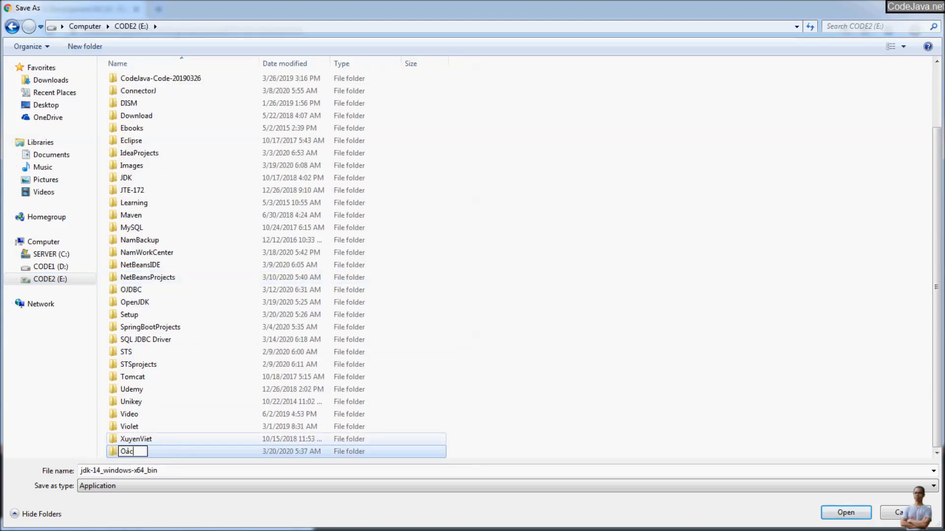
text(acleJDK14)
key(Return)
key(Return)
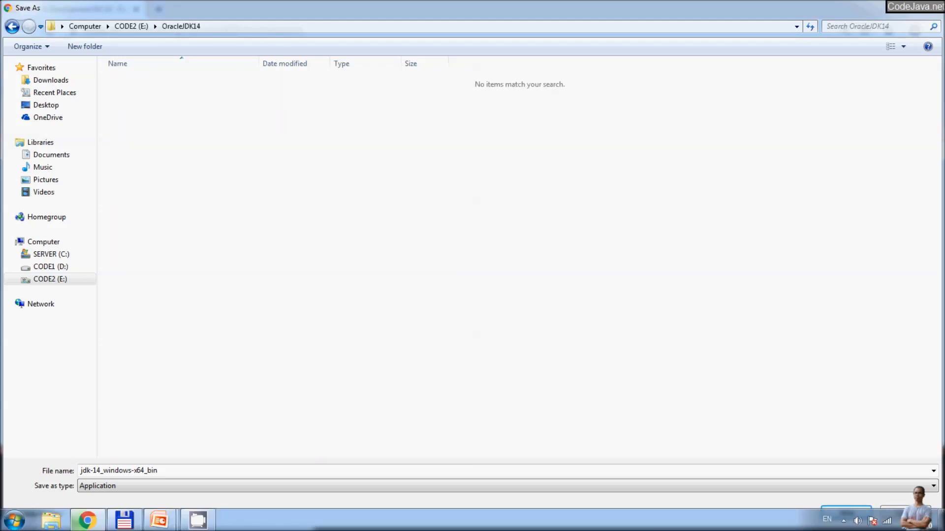
key(Return)
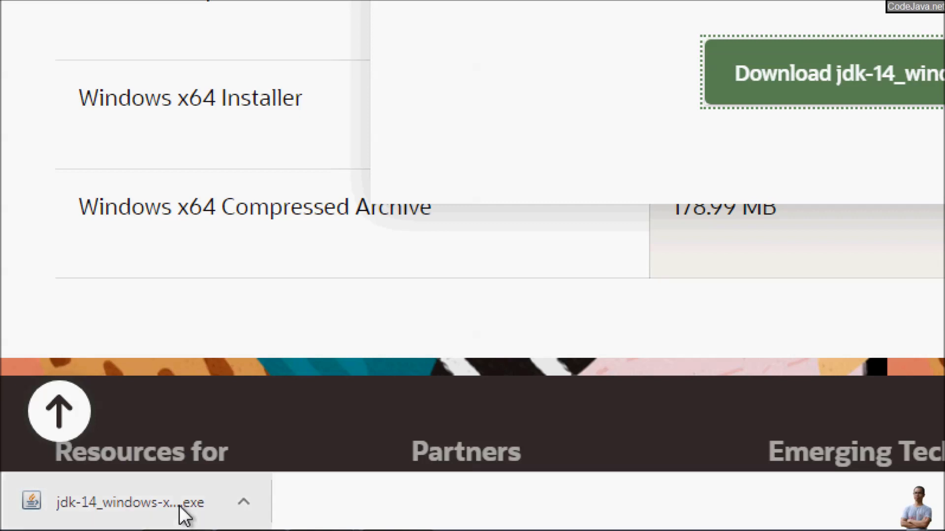
Run the downloaded installer and install JDK 14 to the default folder C:\Program Files\Java\jdk-14\, then close the wizard.
click(143, 512)
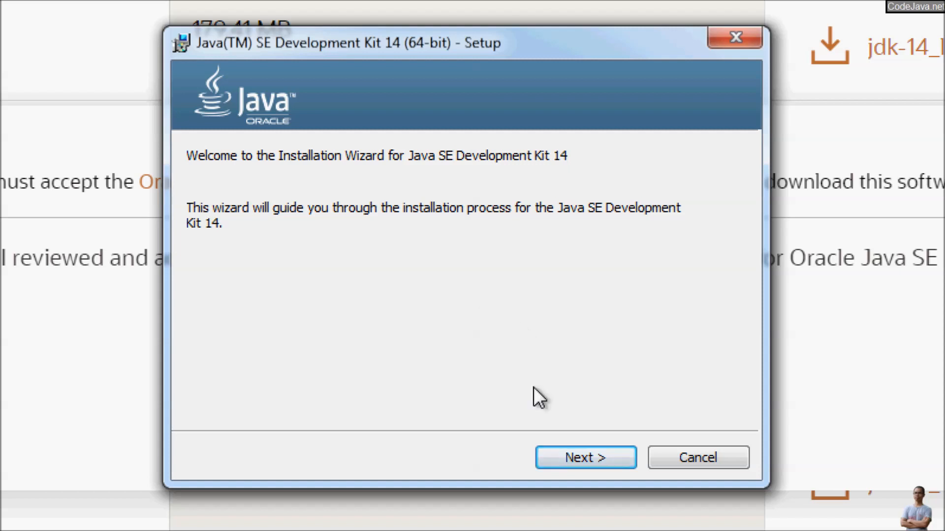
click(583, 436)
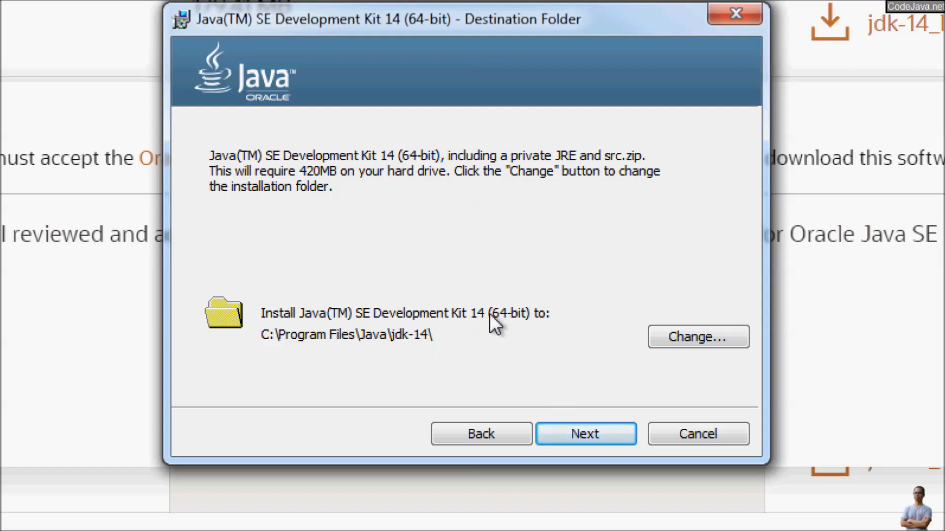
click(595, 441)
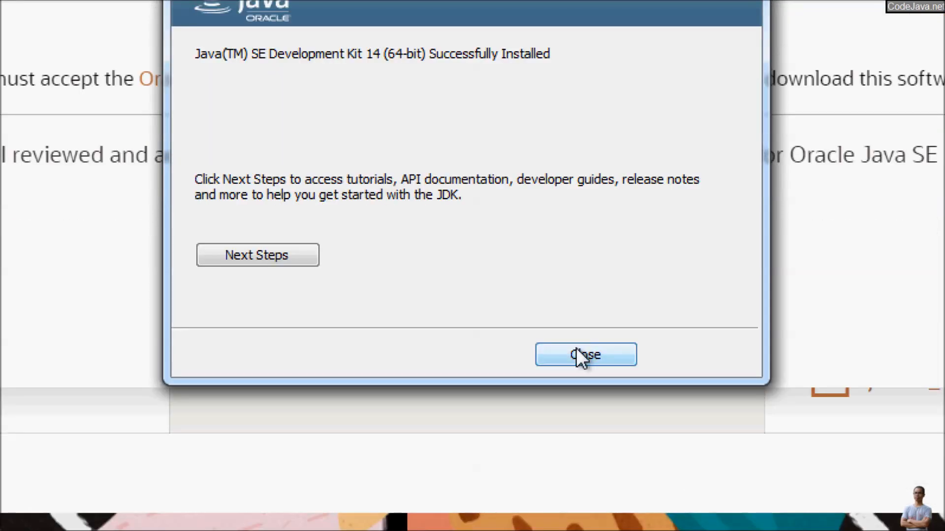
click(581, 355)
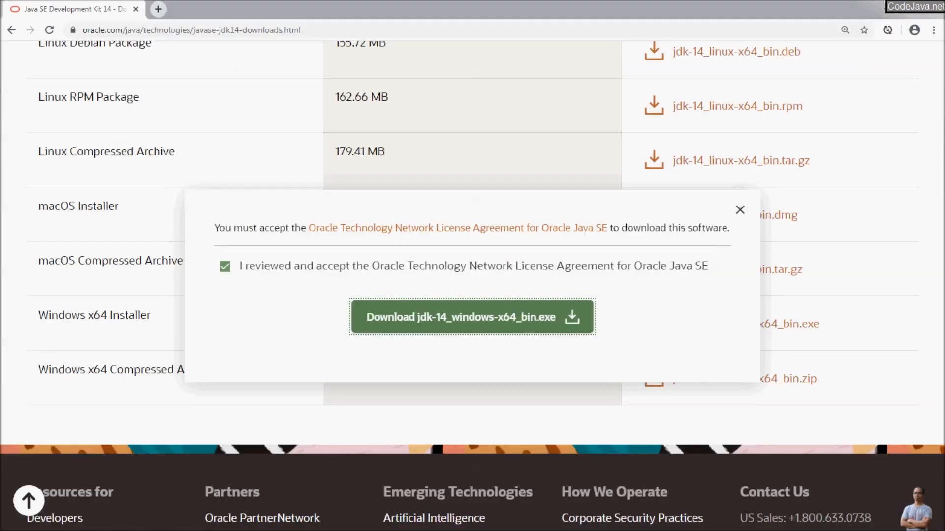
key(alt+Tab)
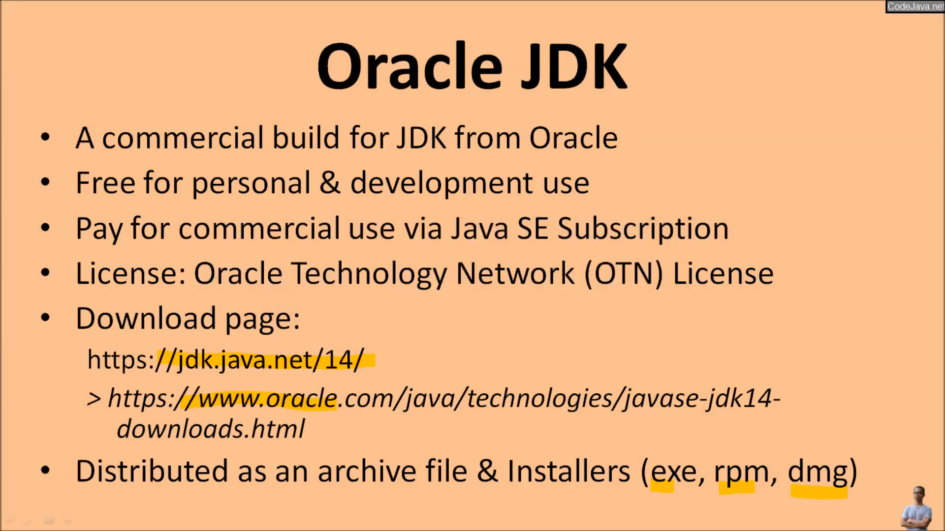
key(Right)
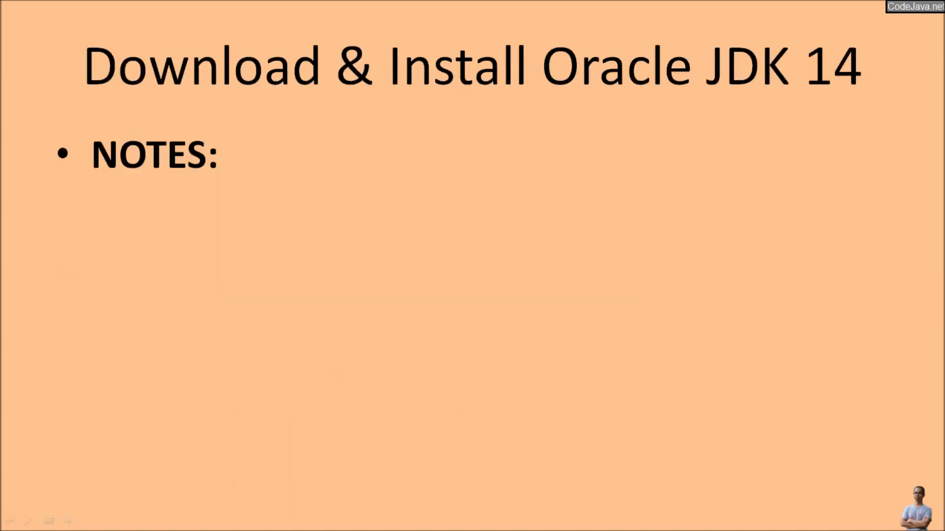
key(Right)
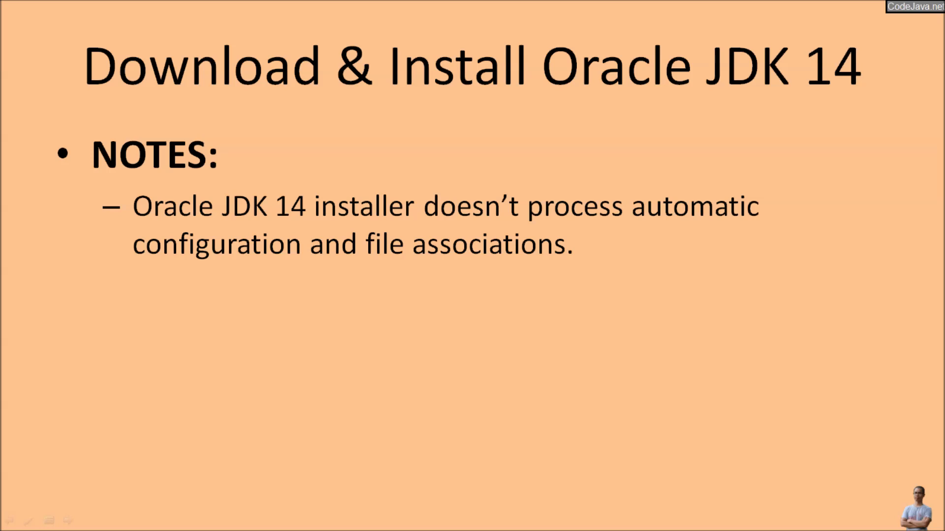
key(Right)
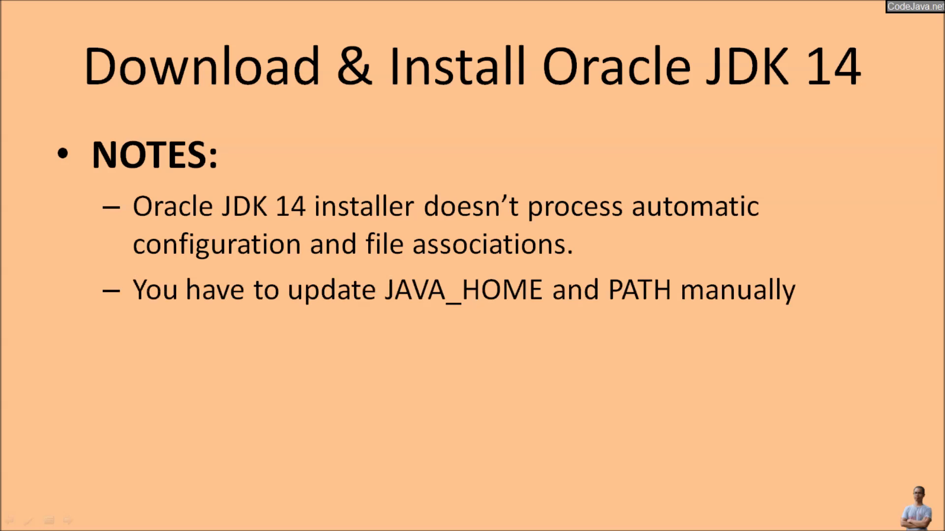
mouse_move(348, 272)
mouse_down()
mouse_move(597, 277)
mouse_move(645, 296)
mouse_up()
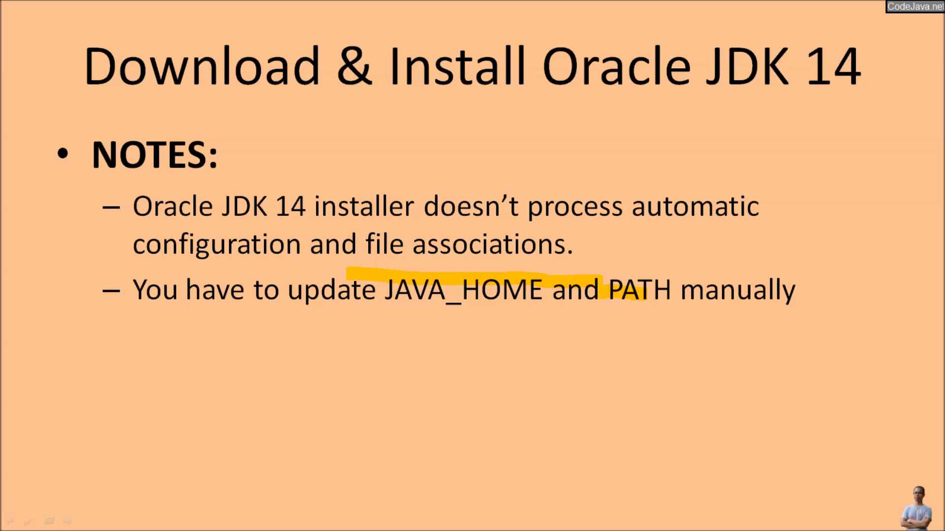
key(Right)
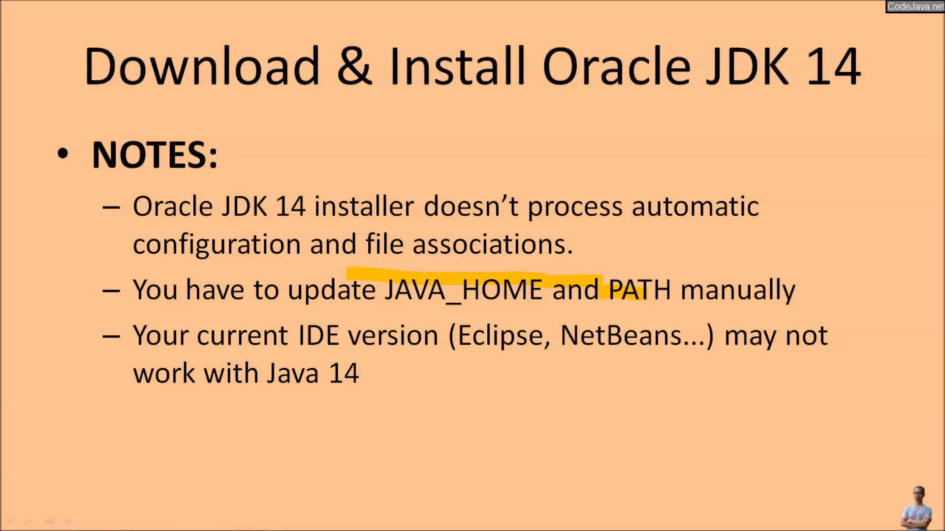
Switch to Command Prompt and check the Java version with java -version.
key(alt+Tab)
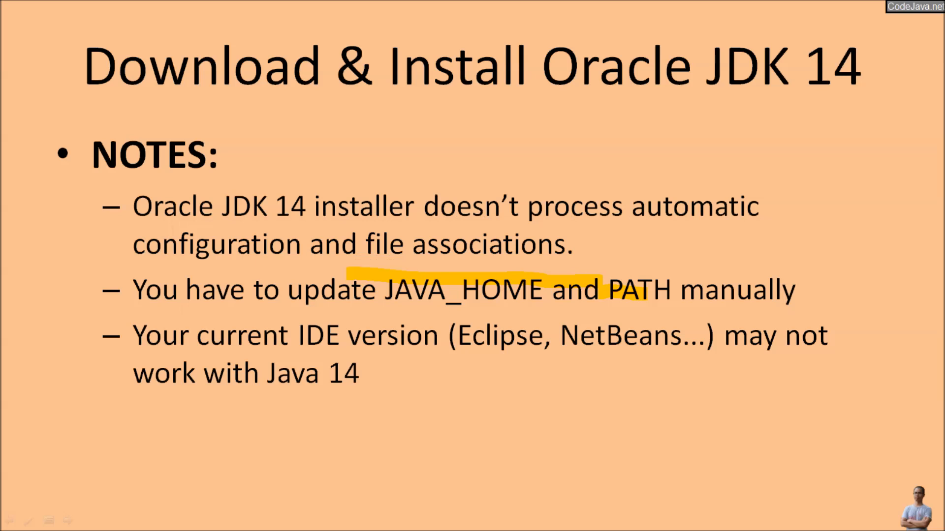
key(alt+Tab)
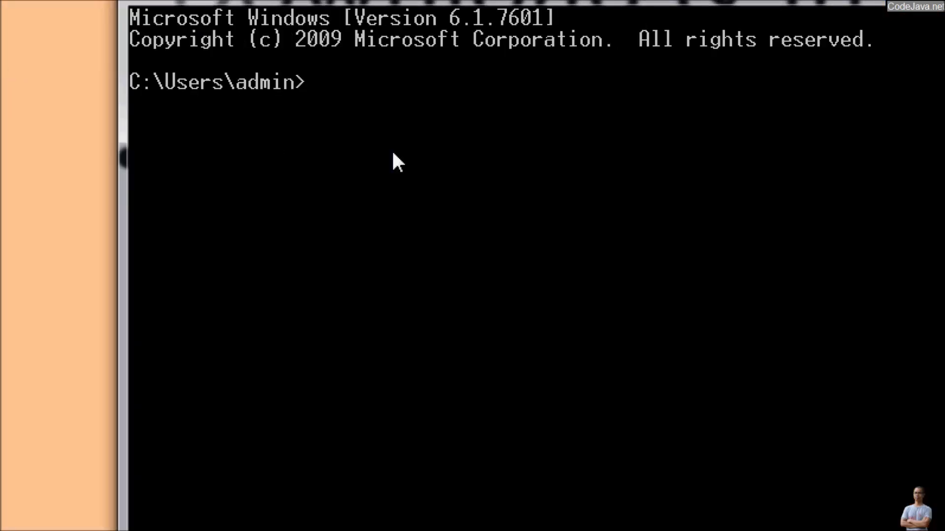
text(java -version)
key(Return)
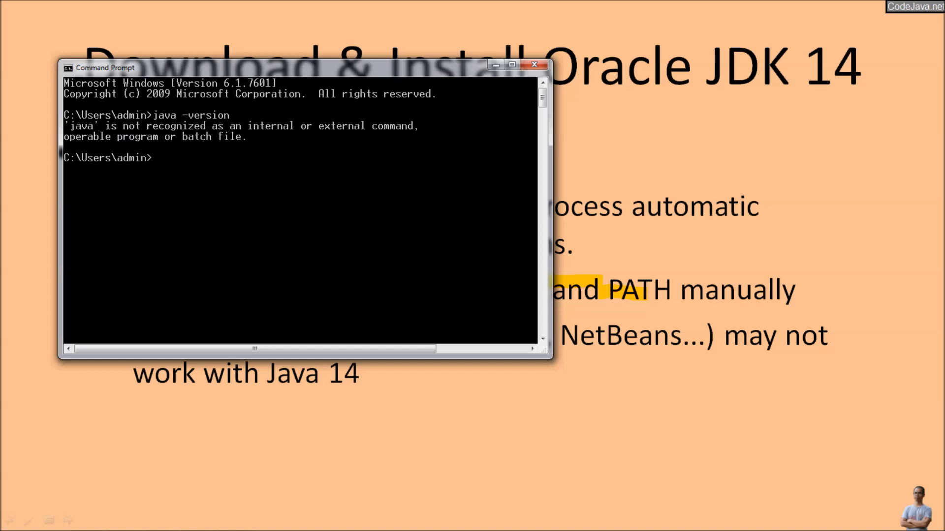
Search Windows for the environment settings and open the Environment Variables dialog through the system environment variables entry.
mouse_move(14, 530)
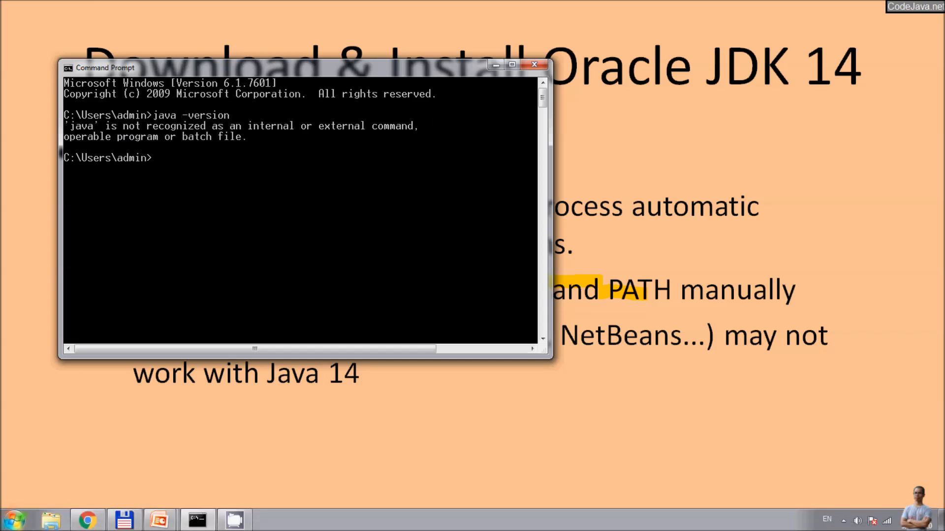
click(14, 530)
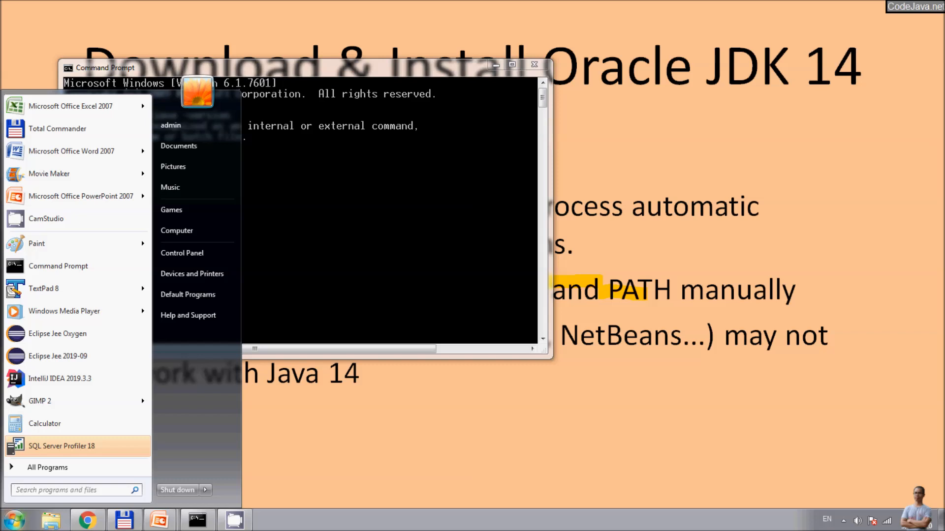
text(en)
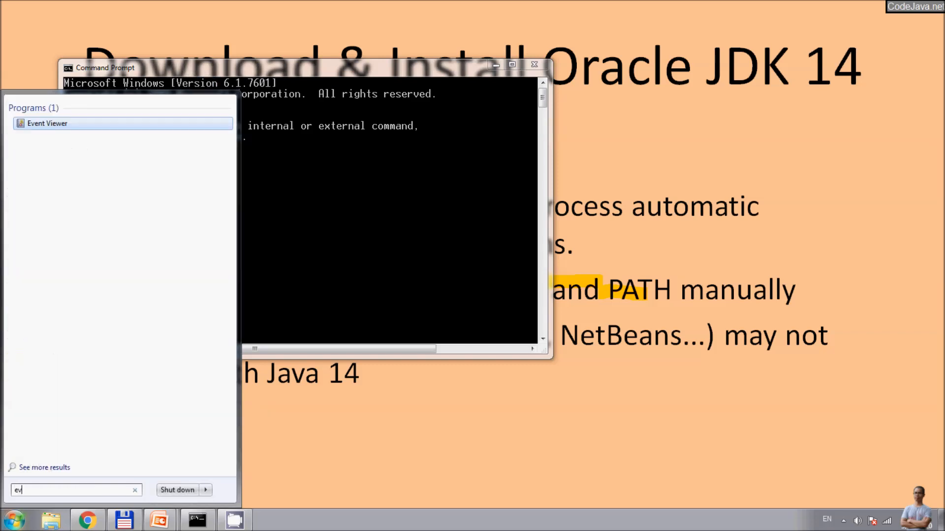
text(viro)
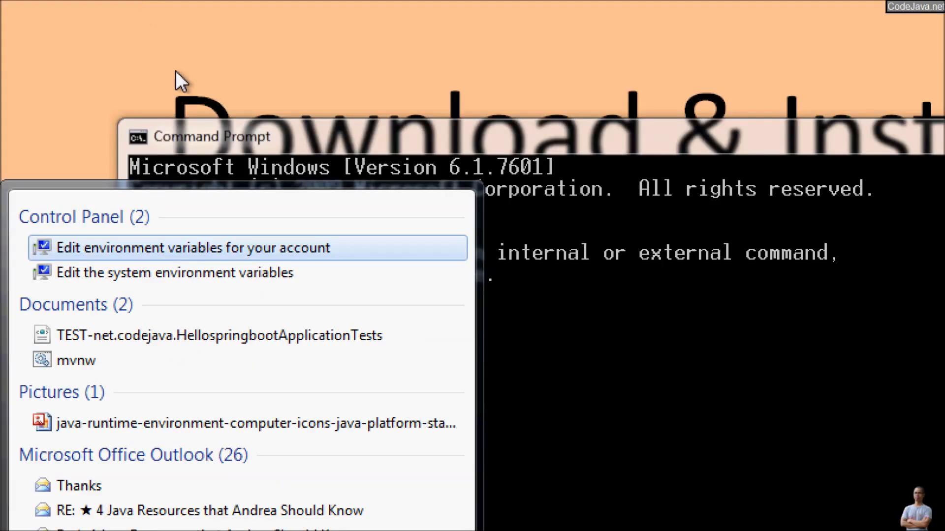
click(165, 272)
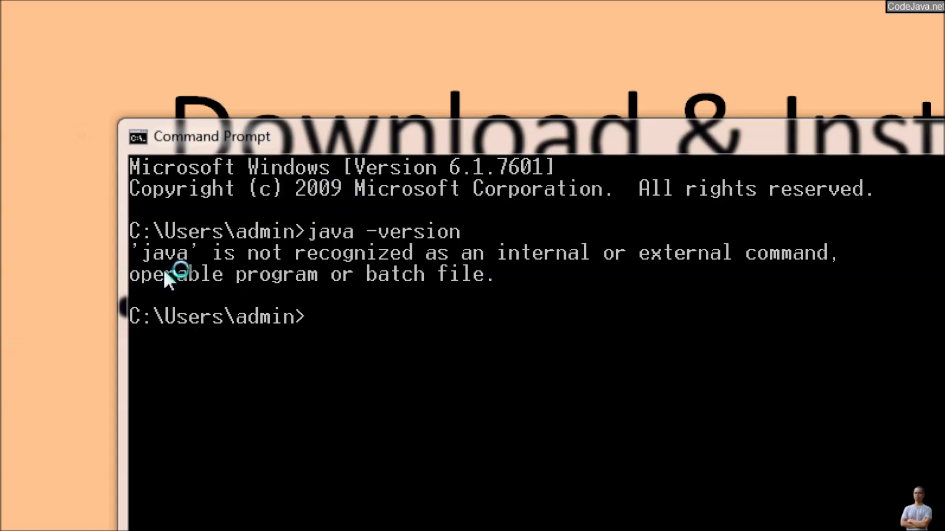
click(266, 304)
click(210, 281)
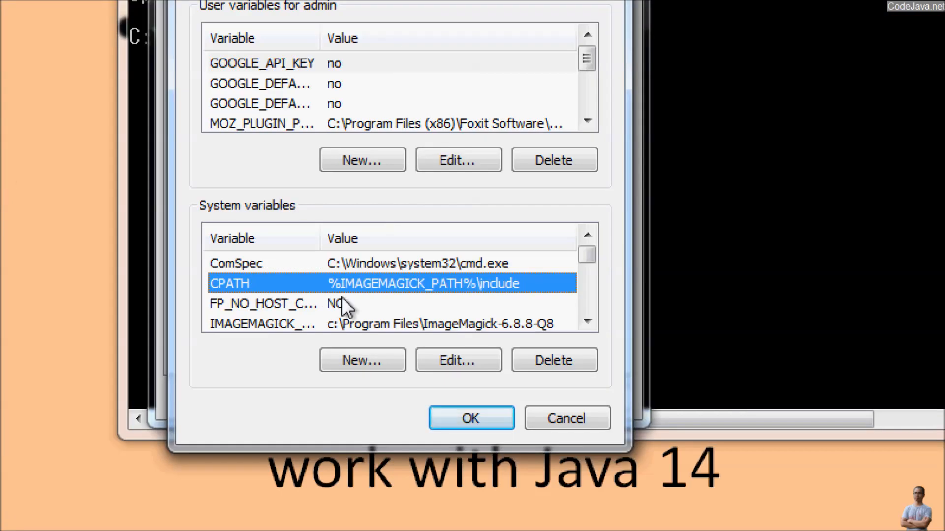
Start a new system variable and name it JAVA_HOME.
click(387, 356)
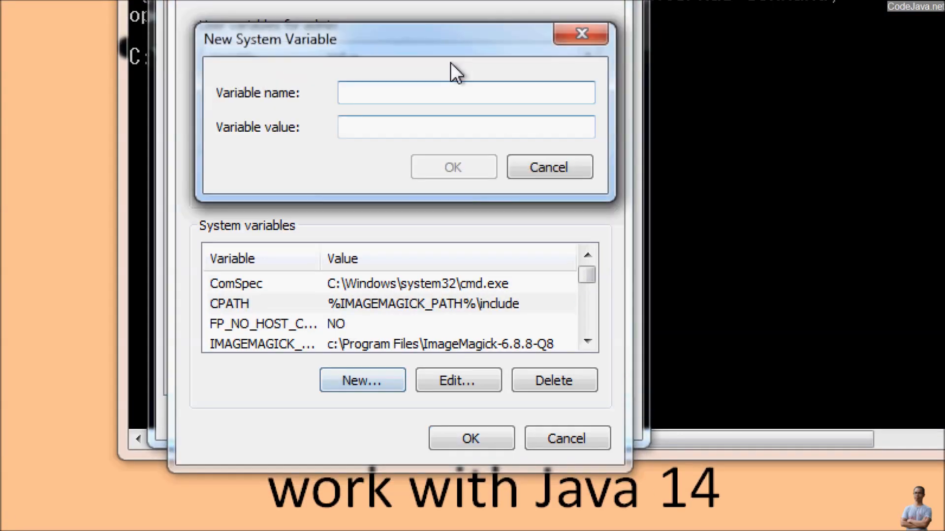
text(JAVA_)
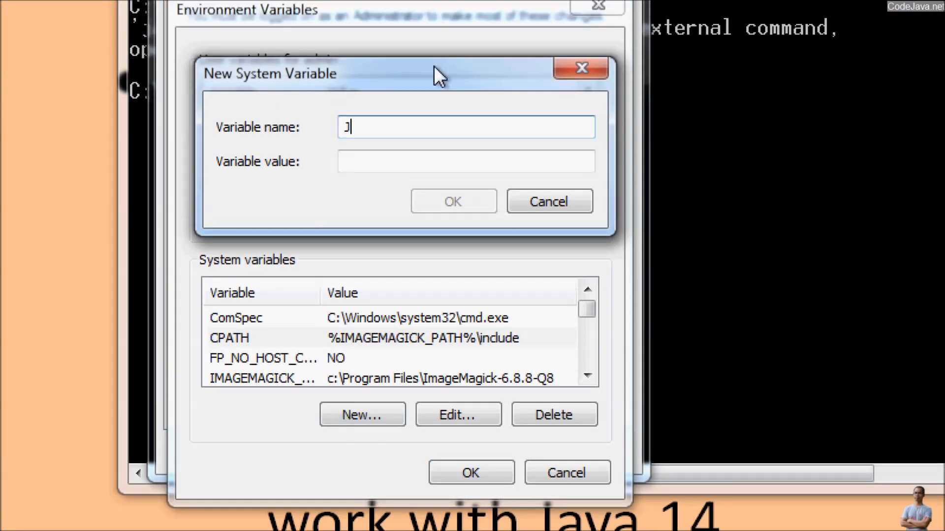
text(HOME)
key(Tab)
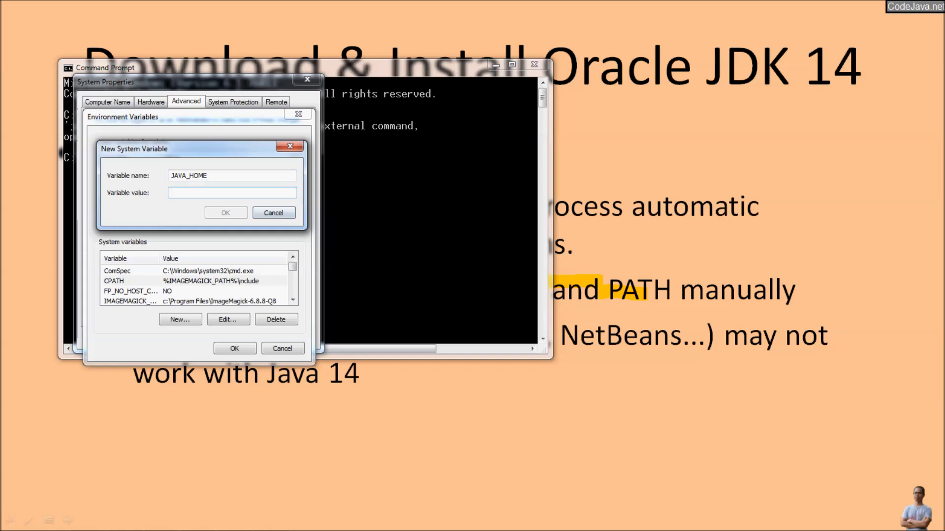
Switch to Windows Explorer, browse to C:\Program Files\Java\jdk-14 and copy the folder's full path.
key(alt+Tab)
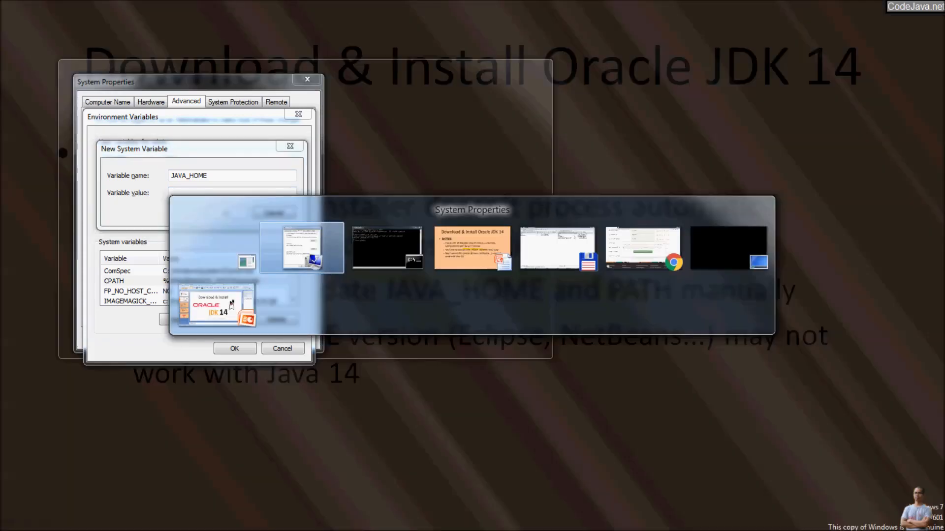
key(super)
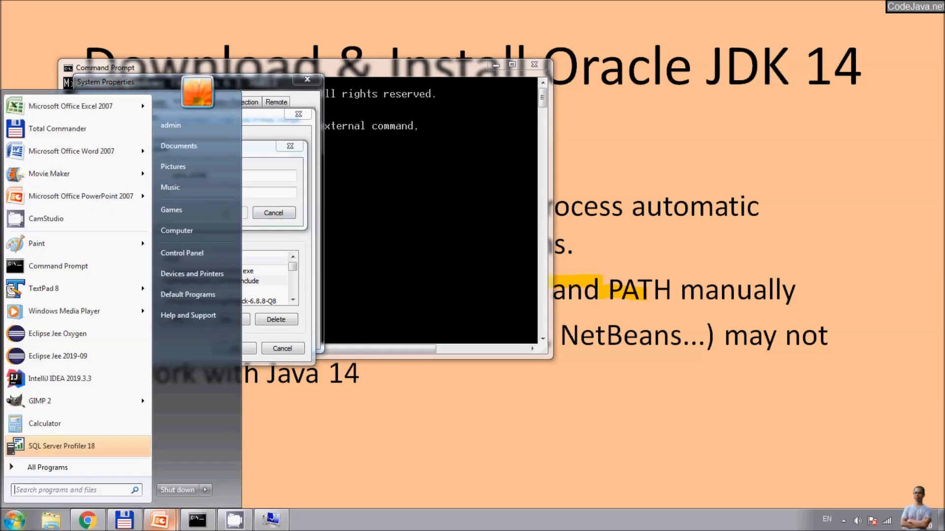
key(super+e)
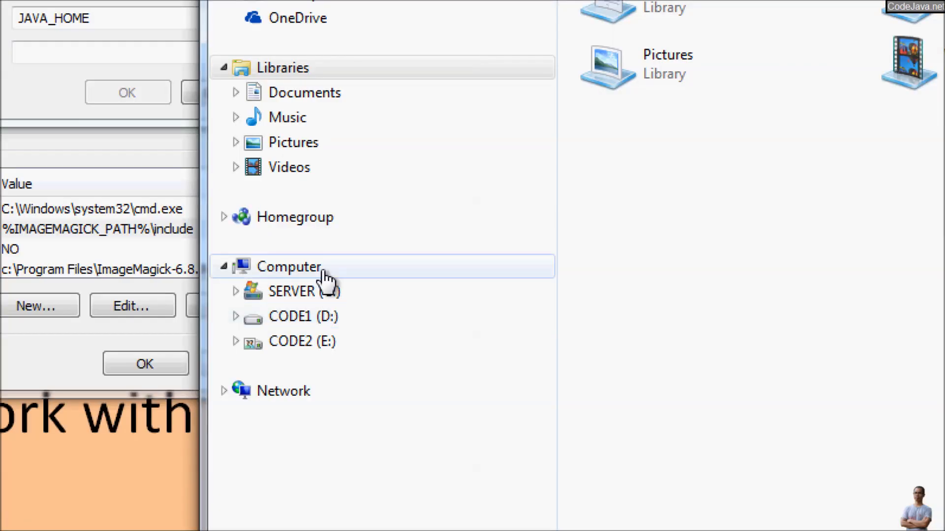
click(323, 314)
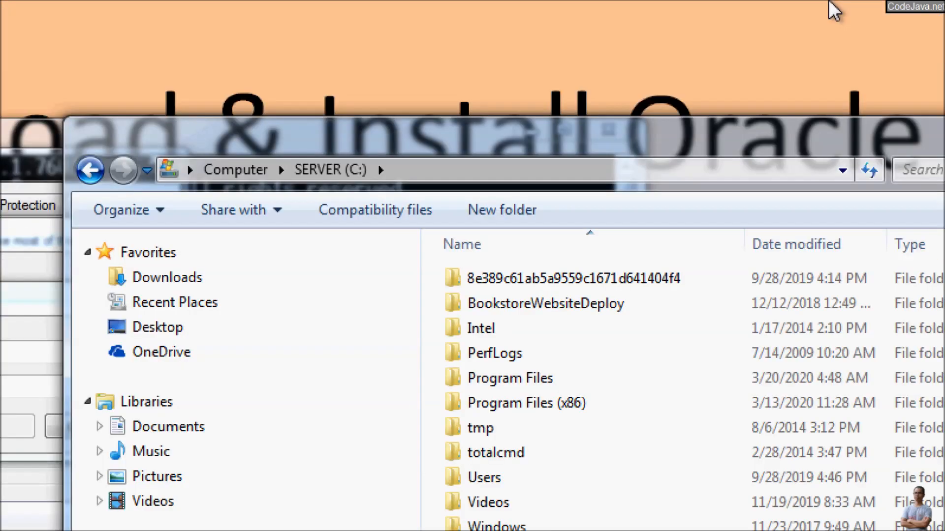
double_click(526, 387)
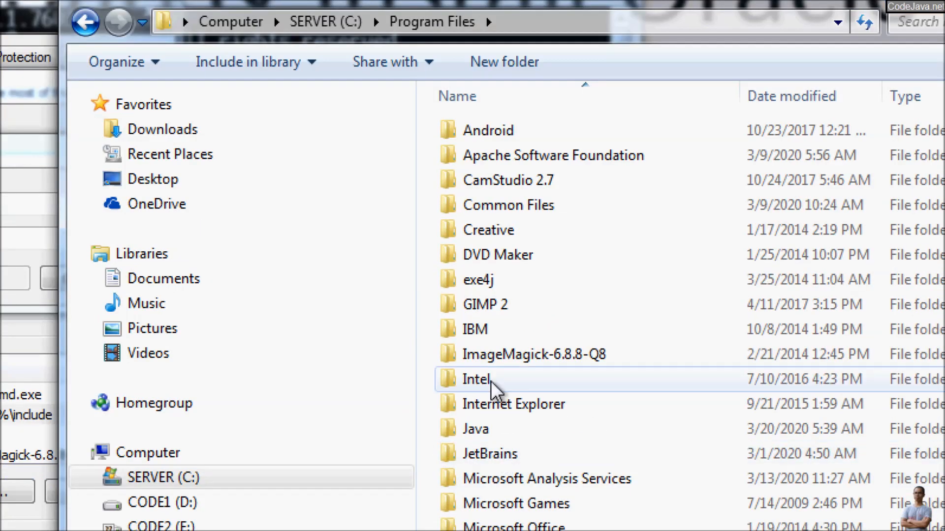
double_click(497, 435)
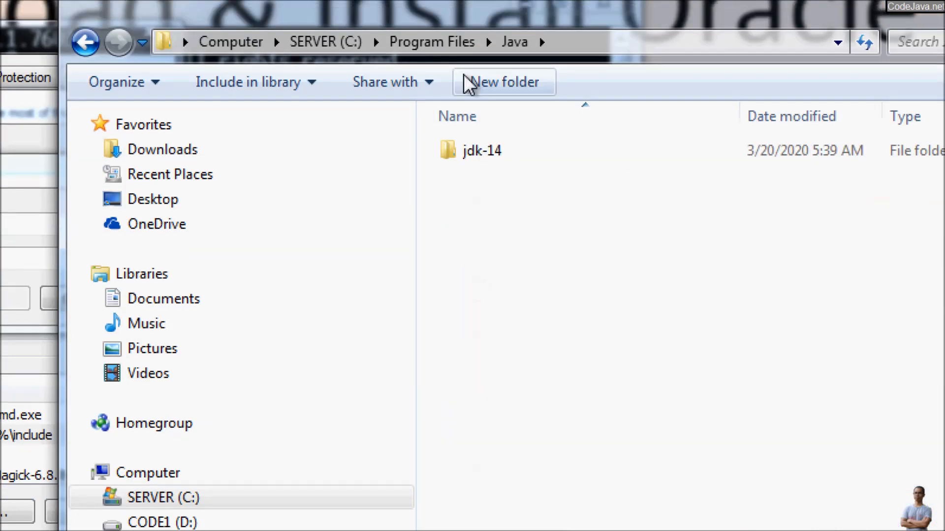
double_click(499, 161)
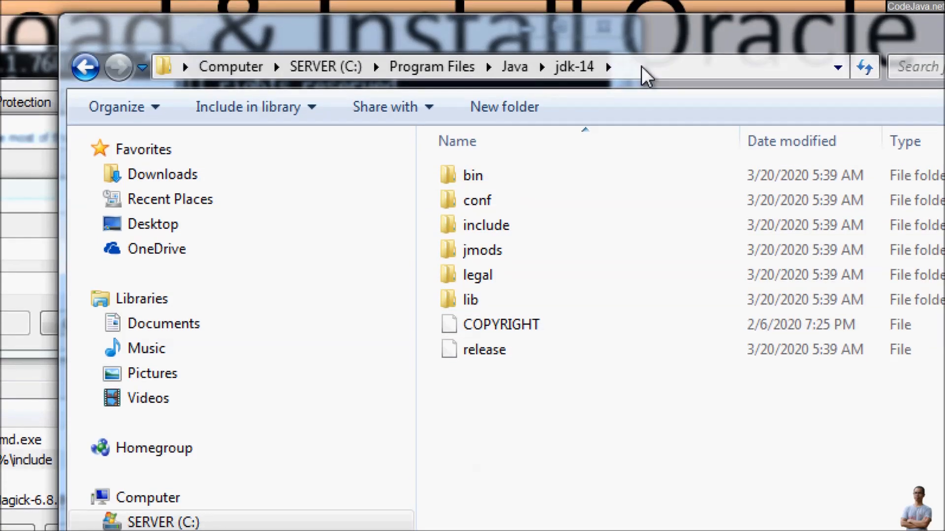
click(640, 51)
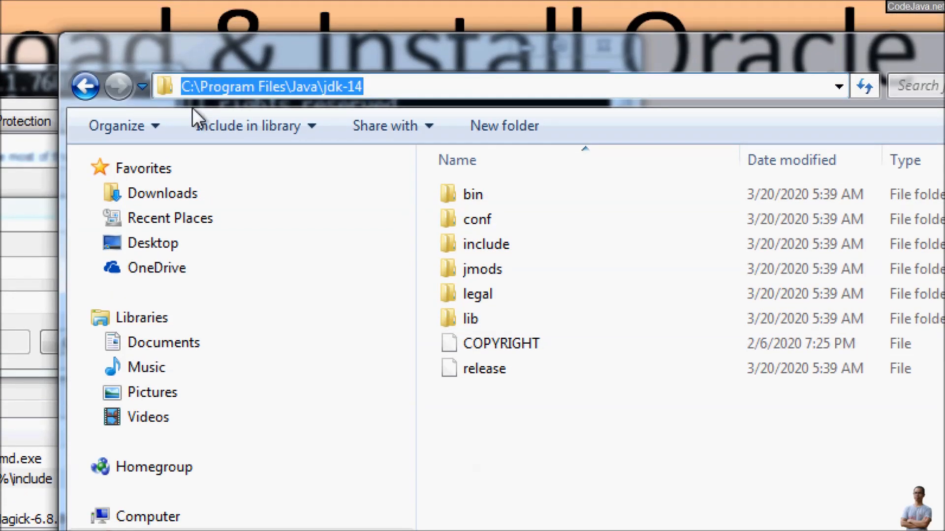
right_click(256, 88)
click(336, 163)
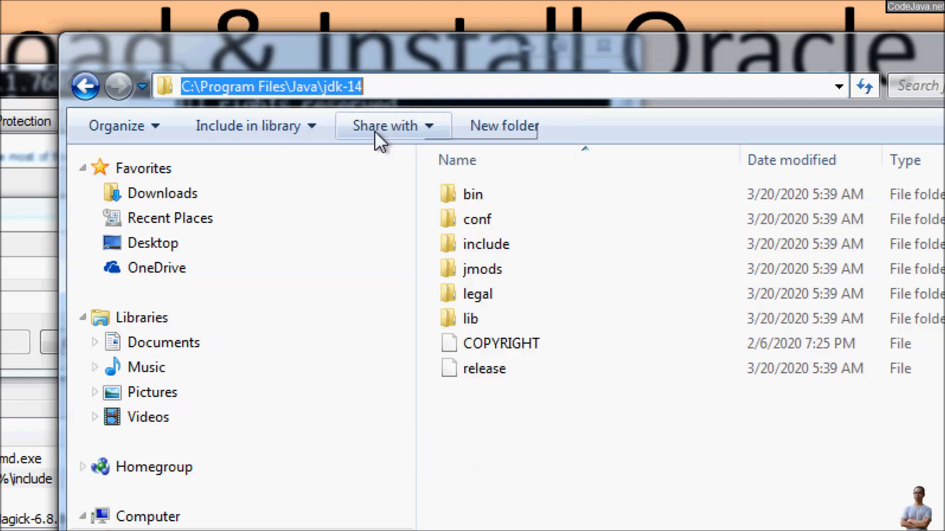
Return to the new JAVA_HOME variable, set its value to C:\Program Files\Java\jdk-14 and save it.
key(alt+Tab)
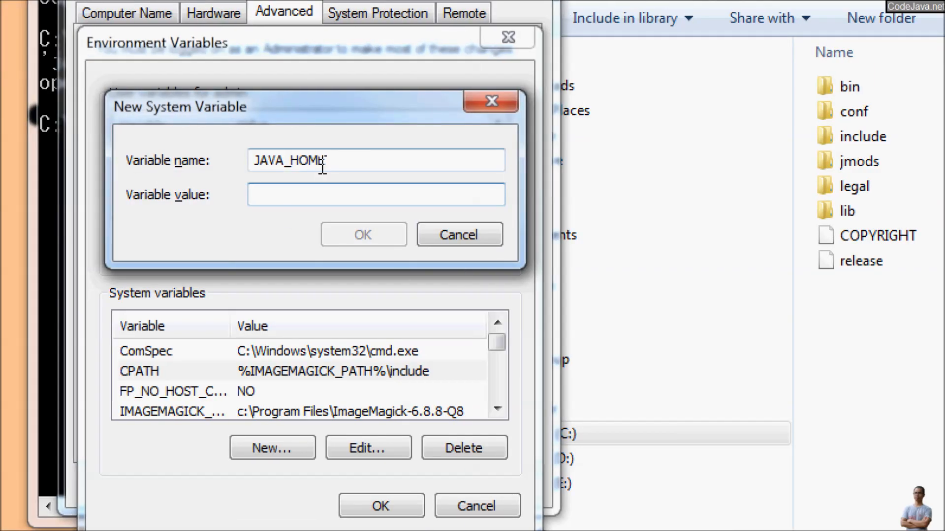
key(ctrl+v)
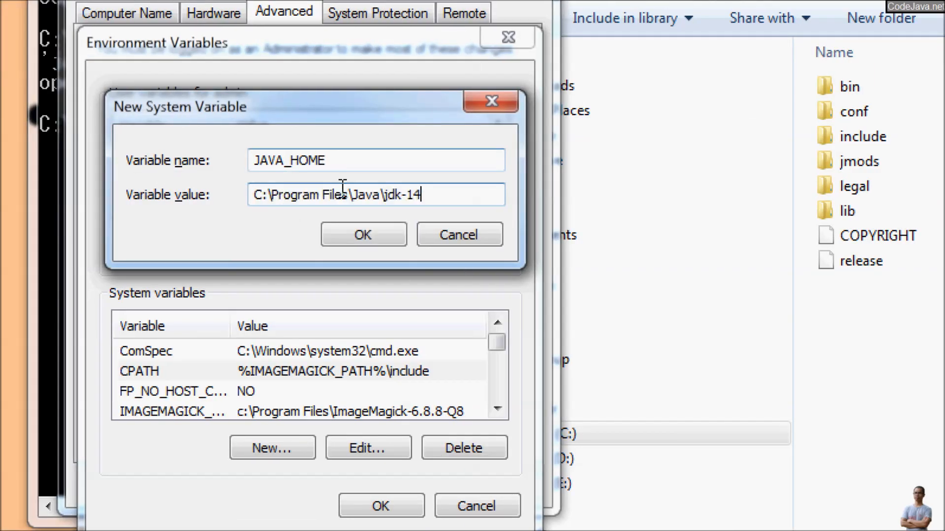
click(362, 235)
Insert %JAVA_HOME%\bin; at the beginning of the Path system variable's value and confirm all the open system settings dialogs.
click(277, 371)
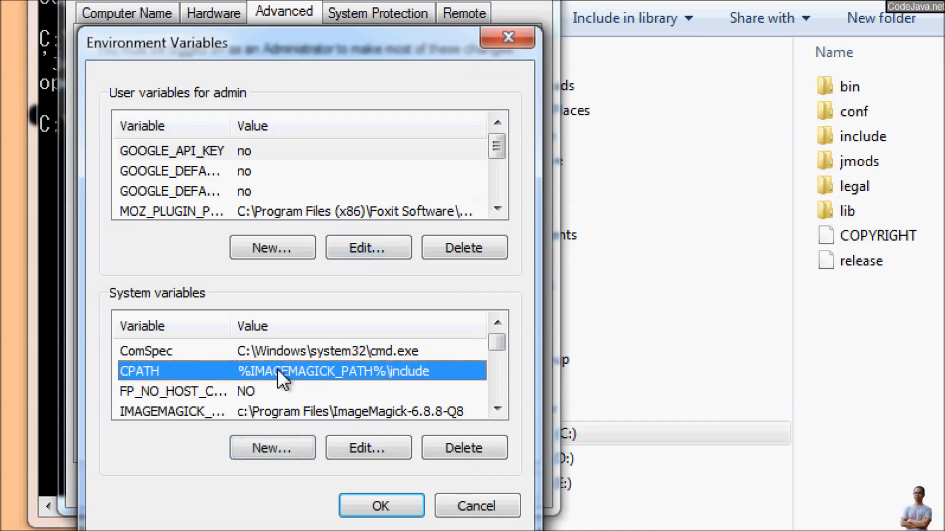
scroll(278, 369, down, 1)
click(278, 370)
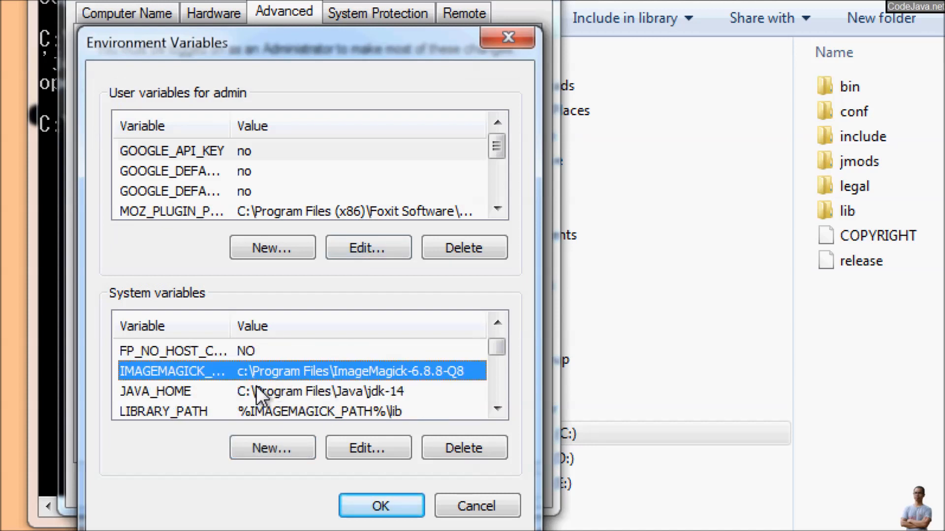
click(256, 389)
scroll(259, 396, down, 1)
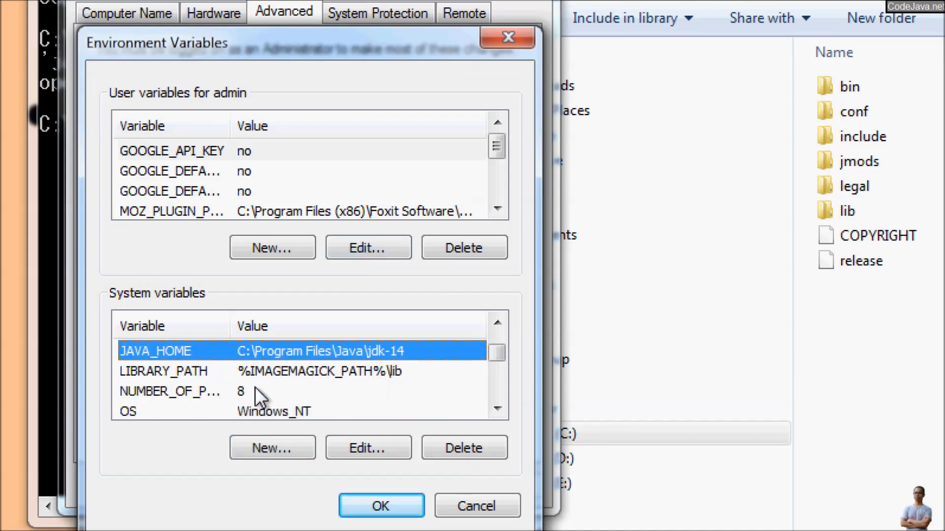
scroll(256, 394, down, 1)
click(259, 392)
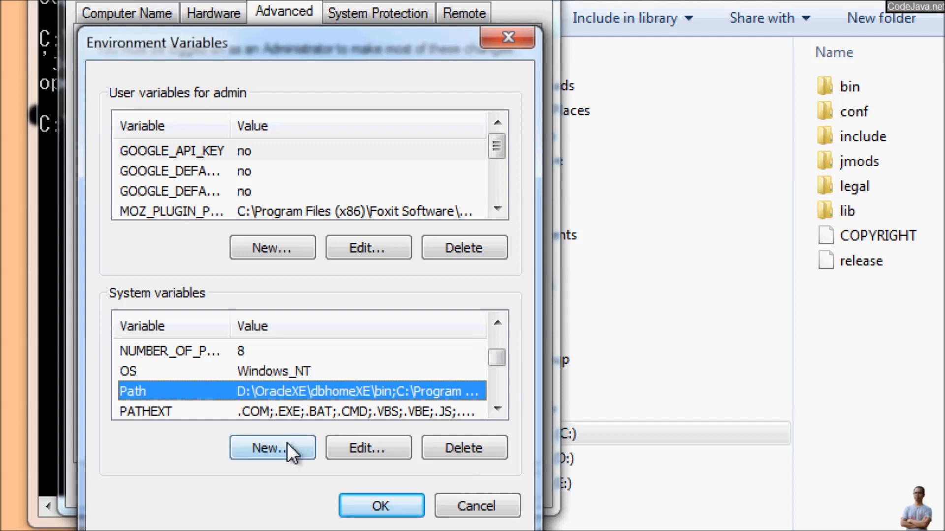
click(339, 450)
key(Home)
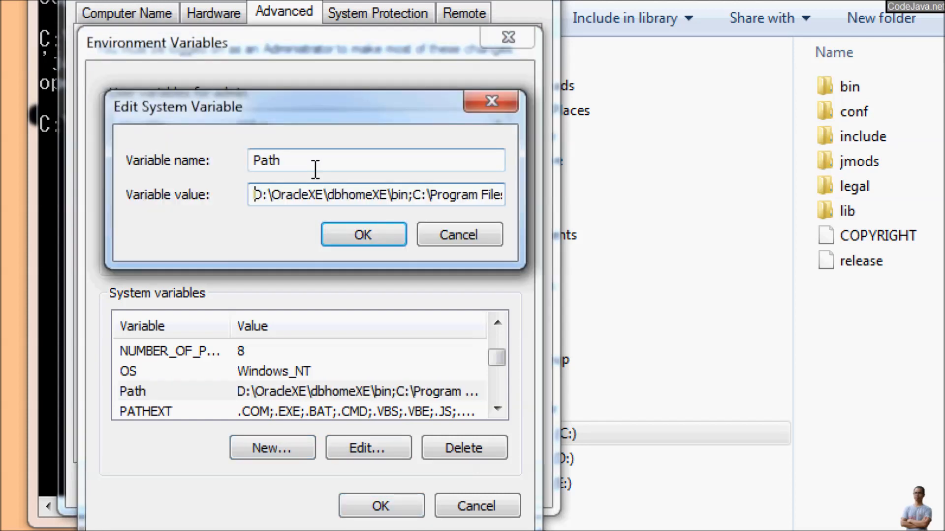
text(%JAVA_HOME%)
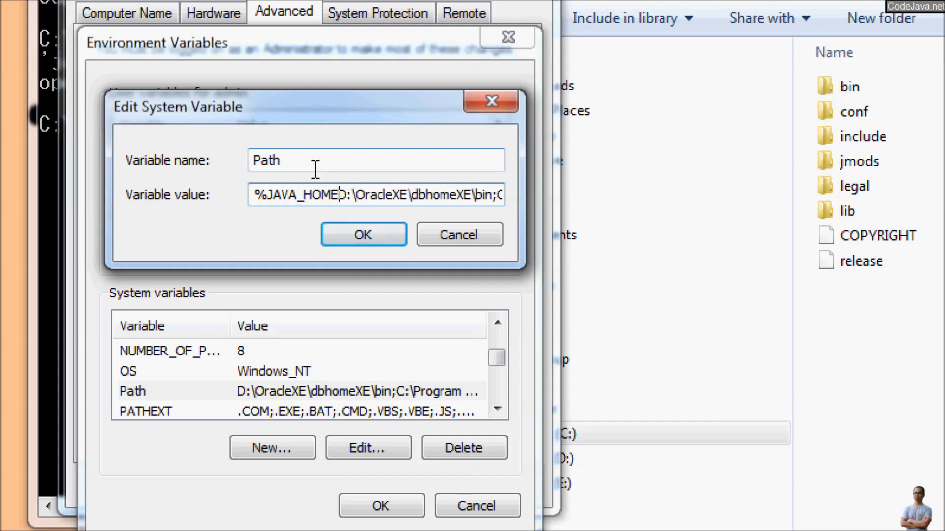
text(\bin;)
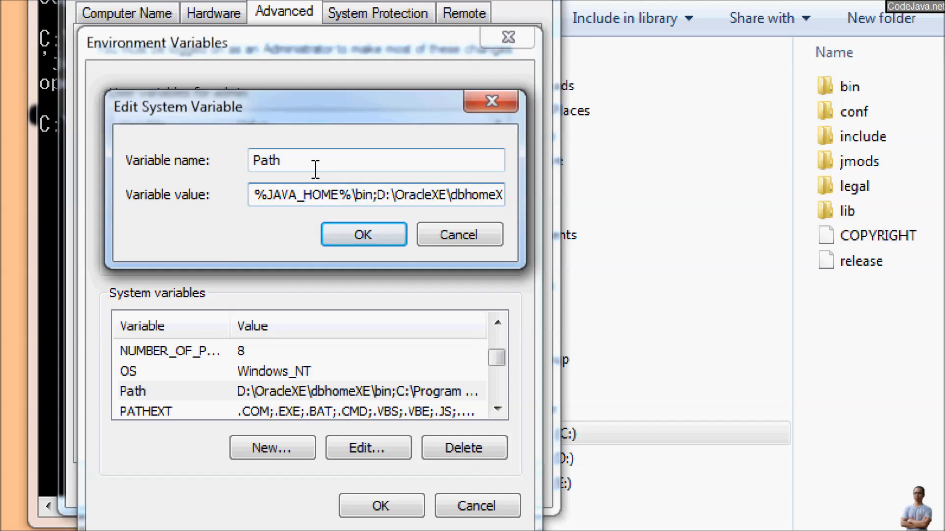
click(360, 236)
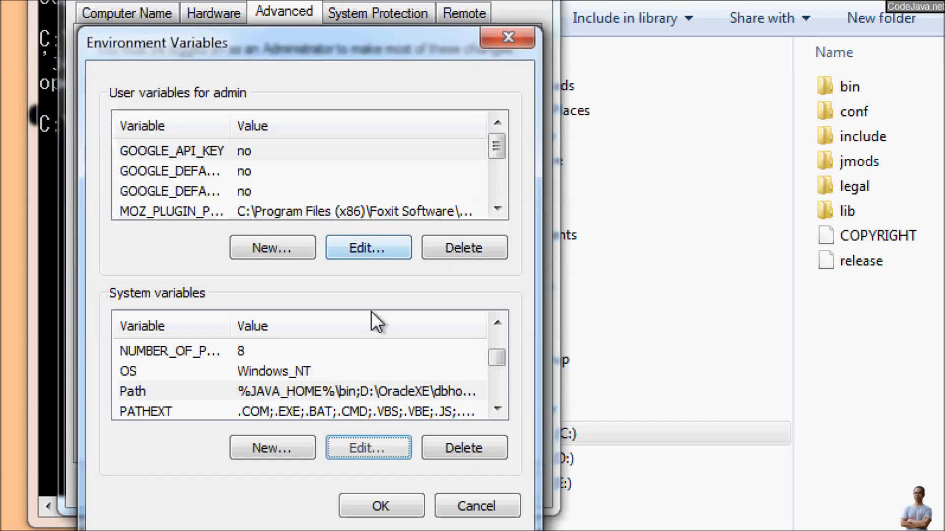
click(362, 509)
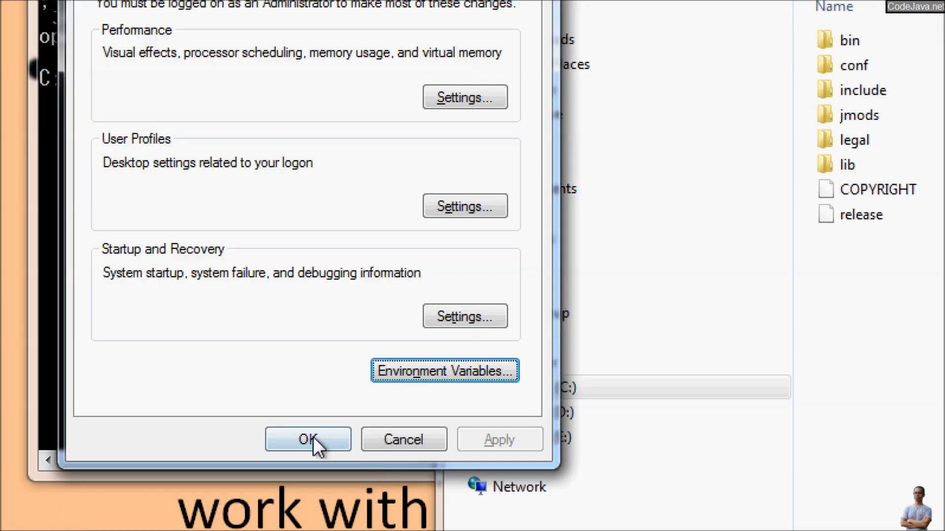
click(295, 442)
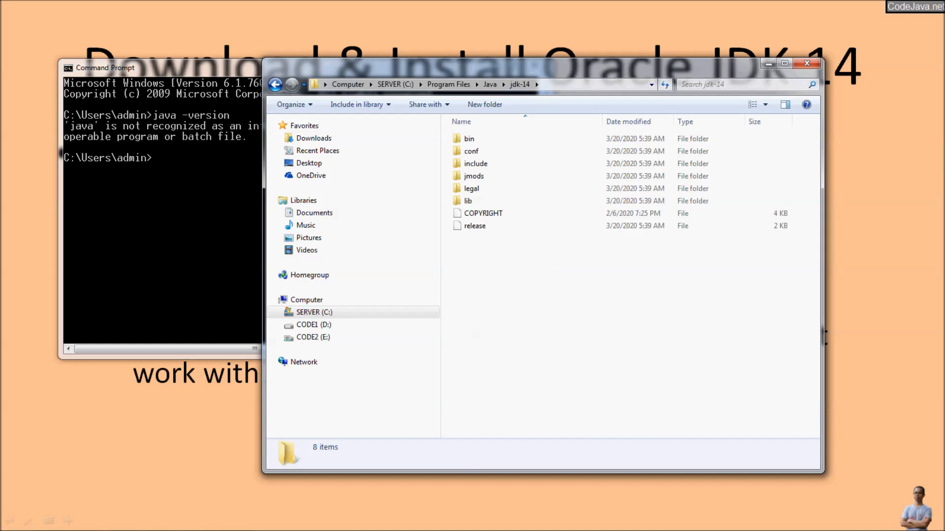
Close the Explorer and old Command Prompt windows, and check the Java version with java -version in a new Command Prompt.
click(807, 63)
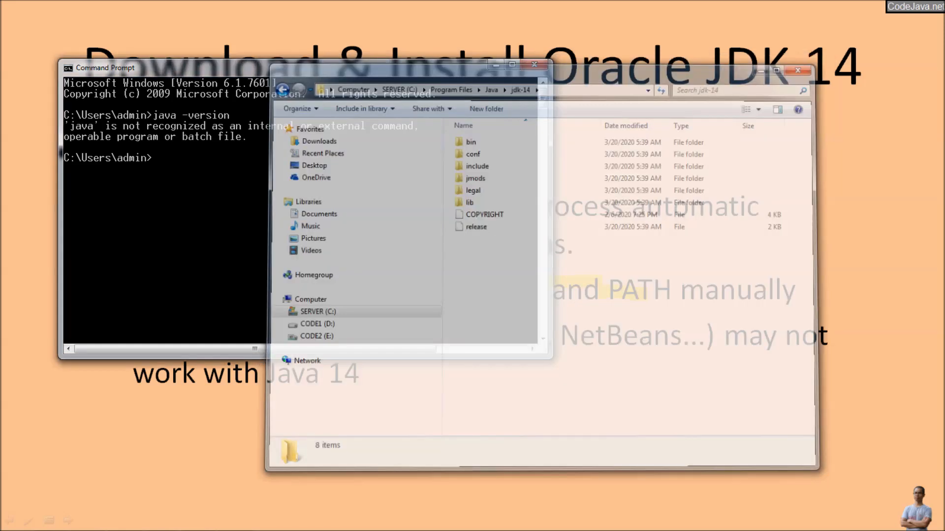
click(534, 65)
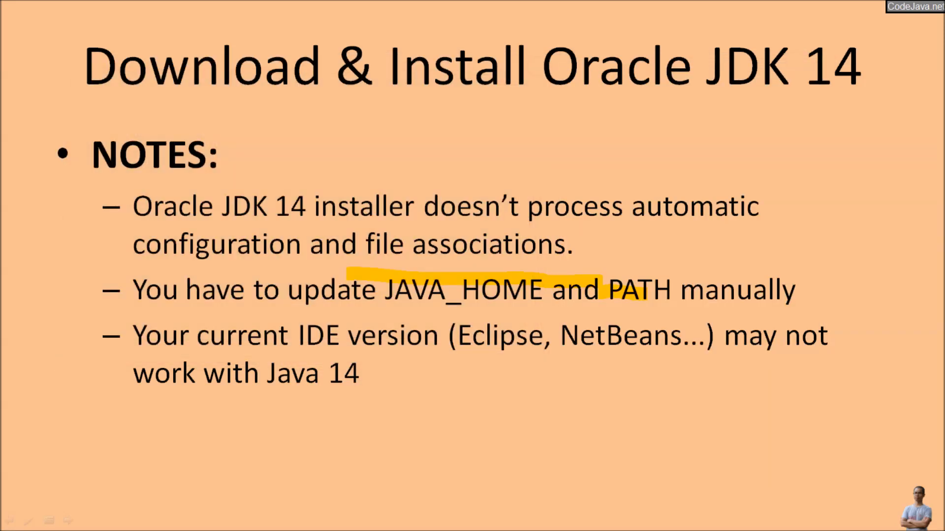
key(super)
click(58, 267)
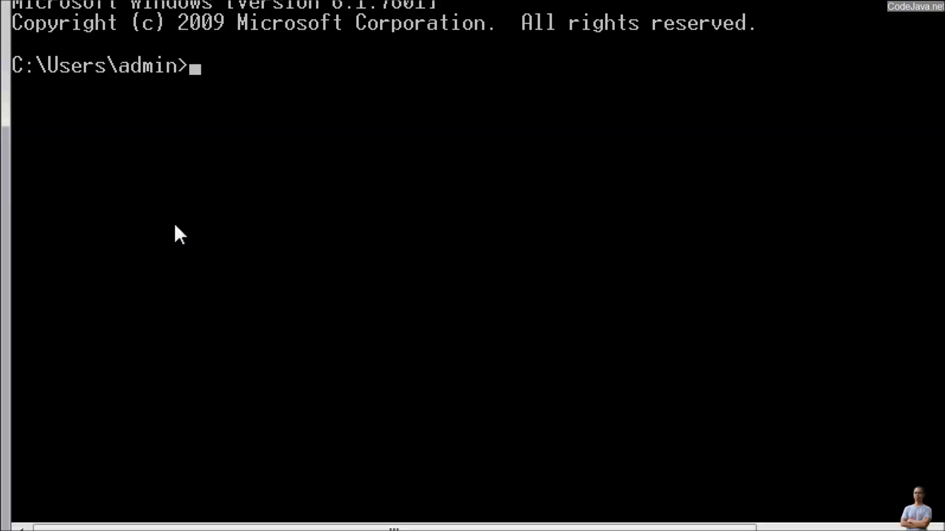
text(java -versio)
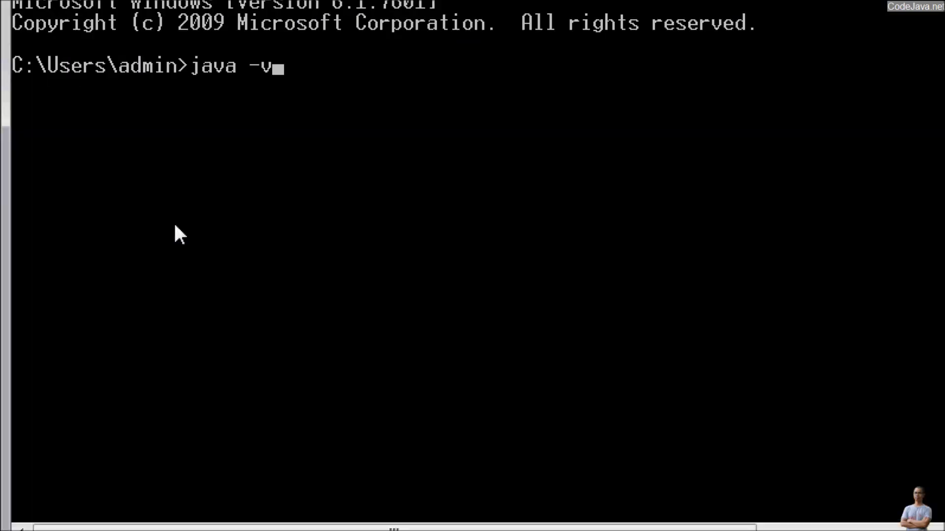
text(n)
key(Return)
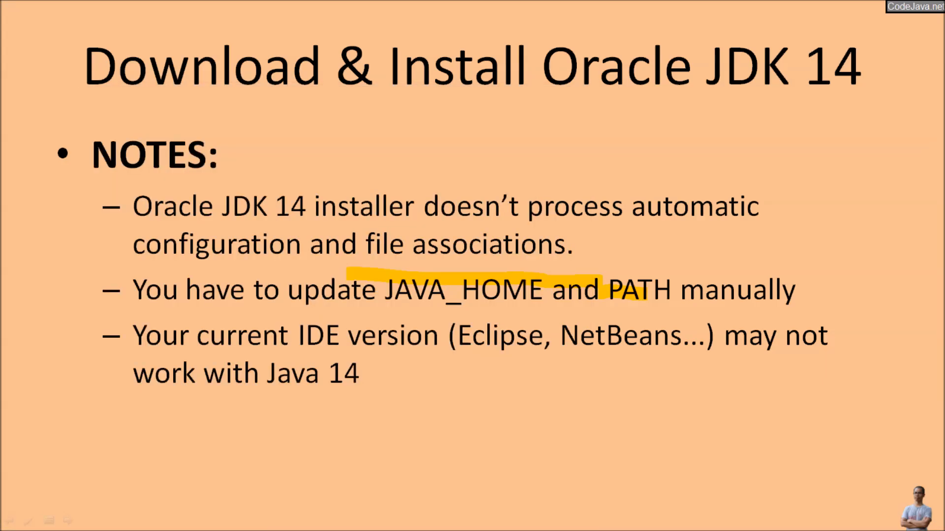
mouse_move(146, 347)
mouse_down()
mouse_move(531, 362)
mouse_move(628, 350)
mouse_move(693, 359)
mouse_up()
drag(801, 353, 808, 353)
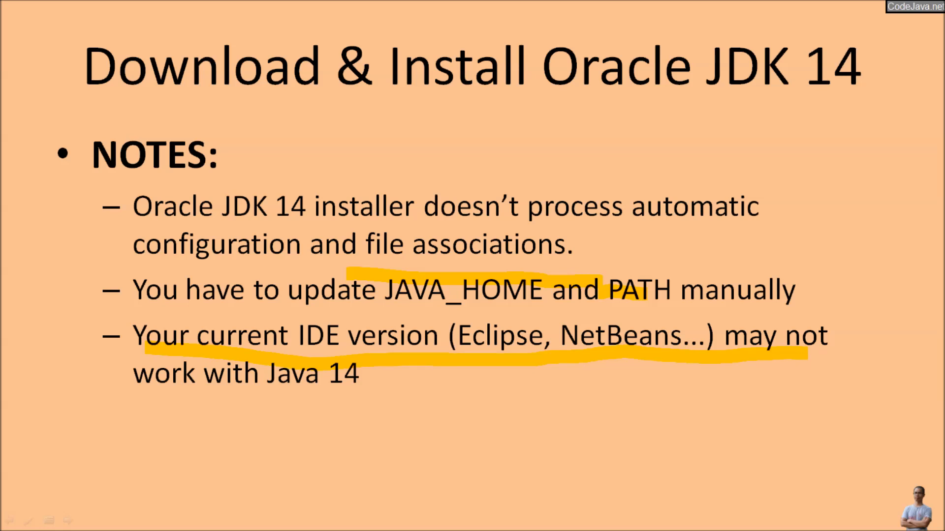
key(Right)
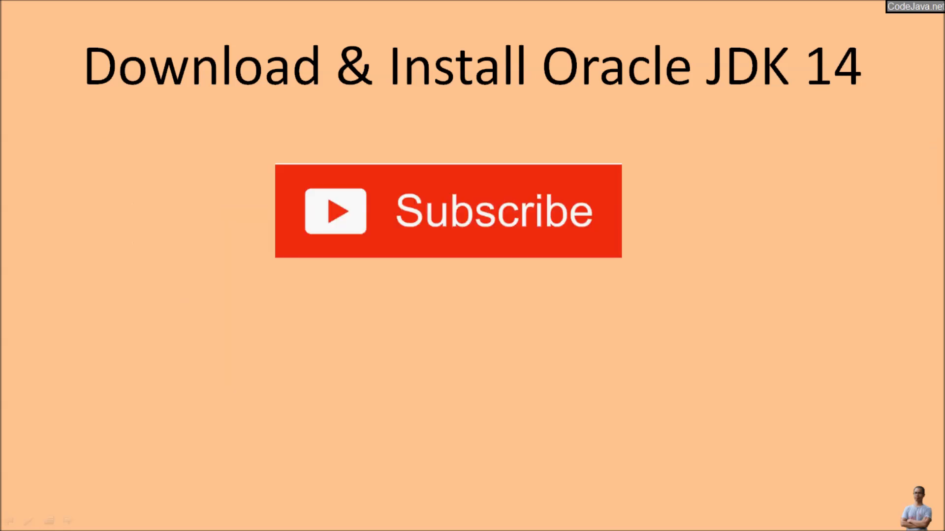